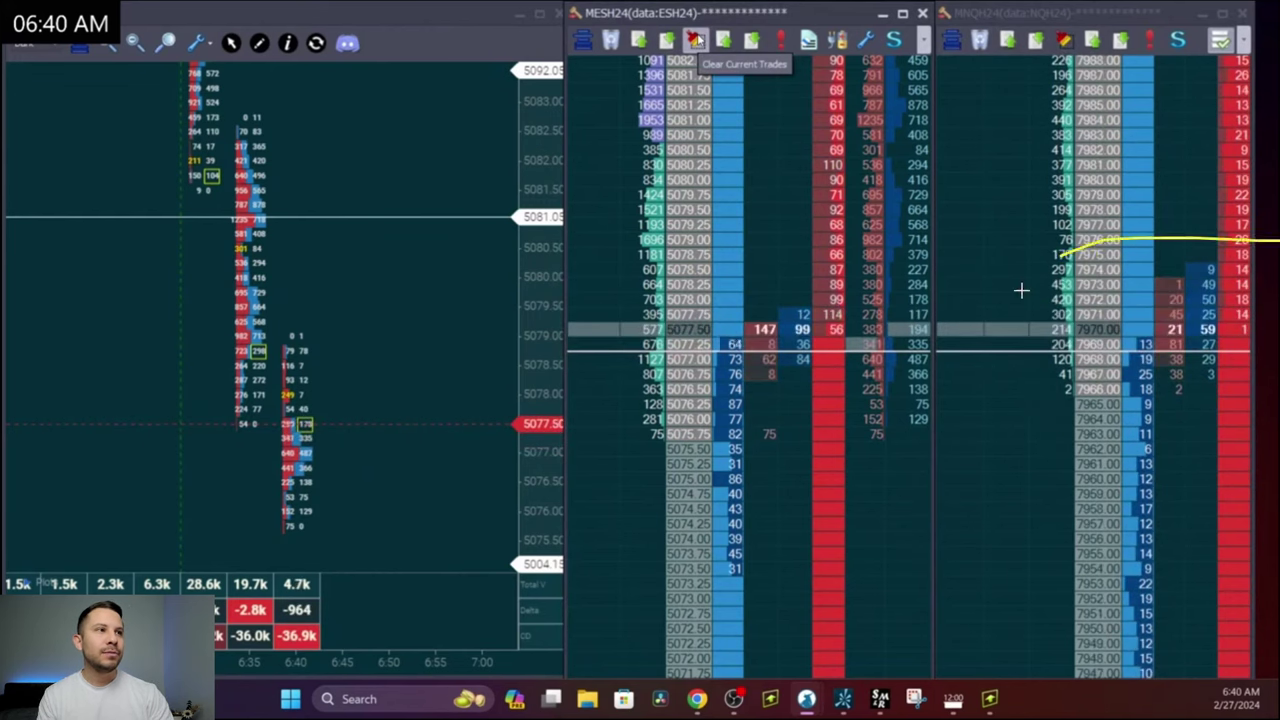
Circle the ES ladder's activity, then clear current traded volume on both the ES and NQ ladders.
drag(979, 265, 900, 330)
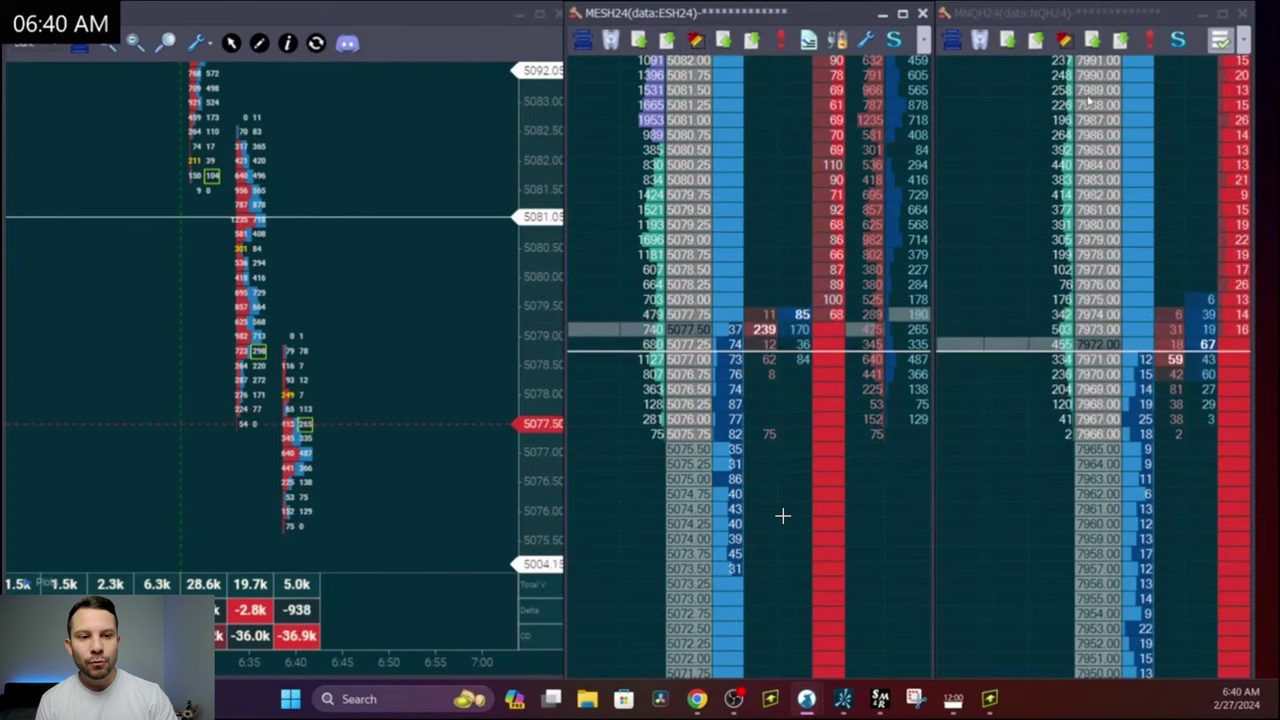
click(1050, 355)
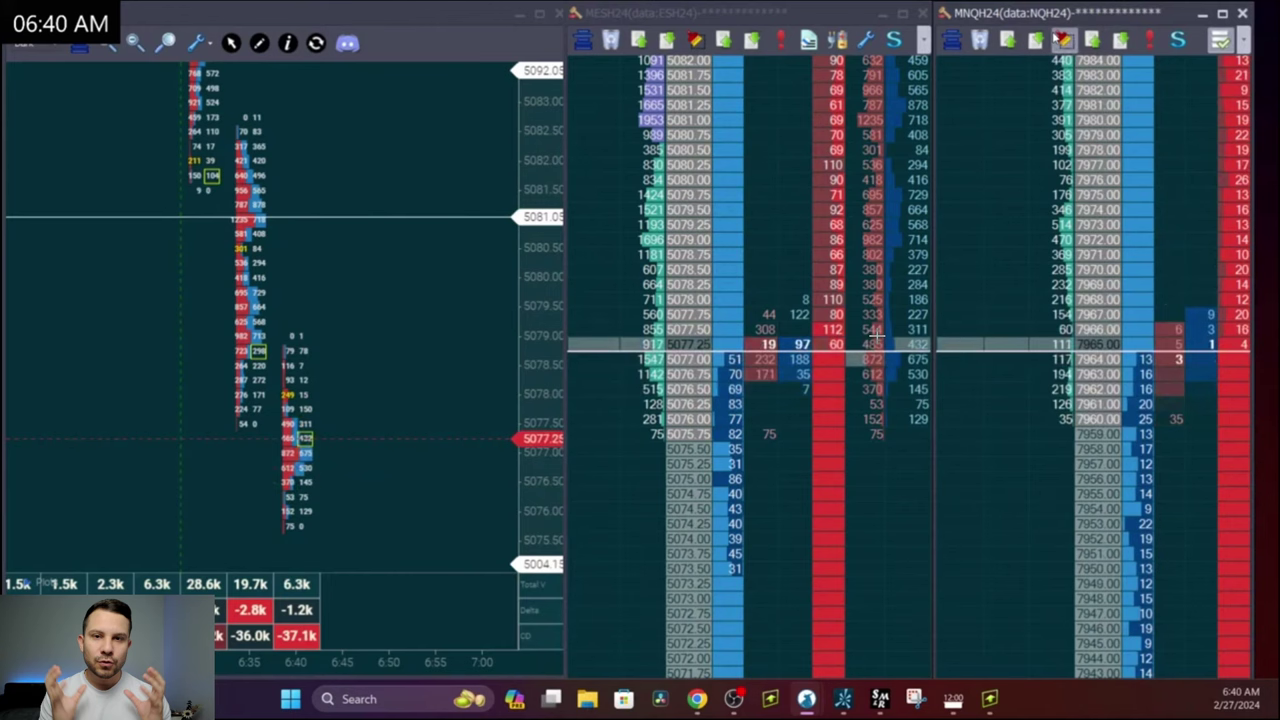
click(695, 40)
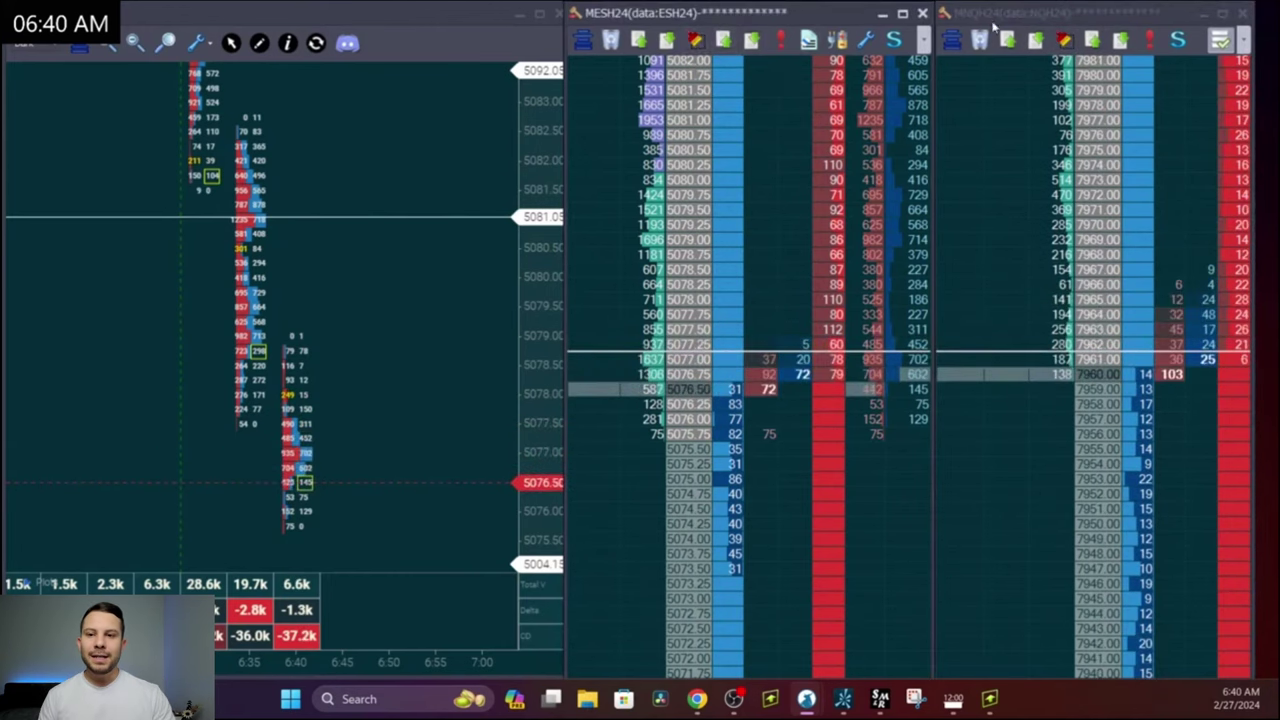
click(1063, 40)
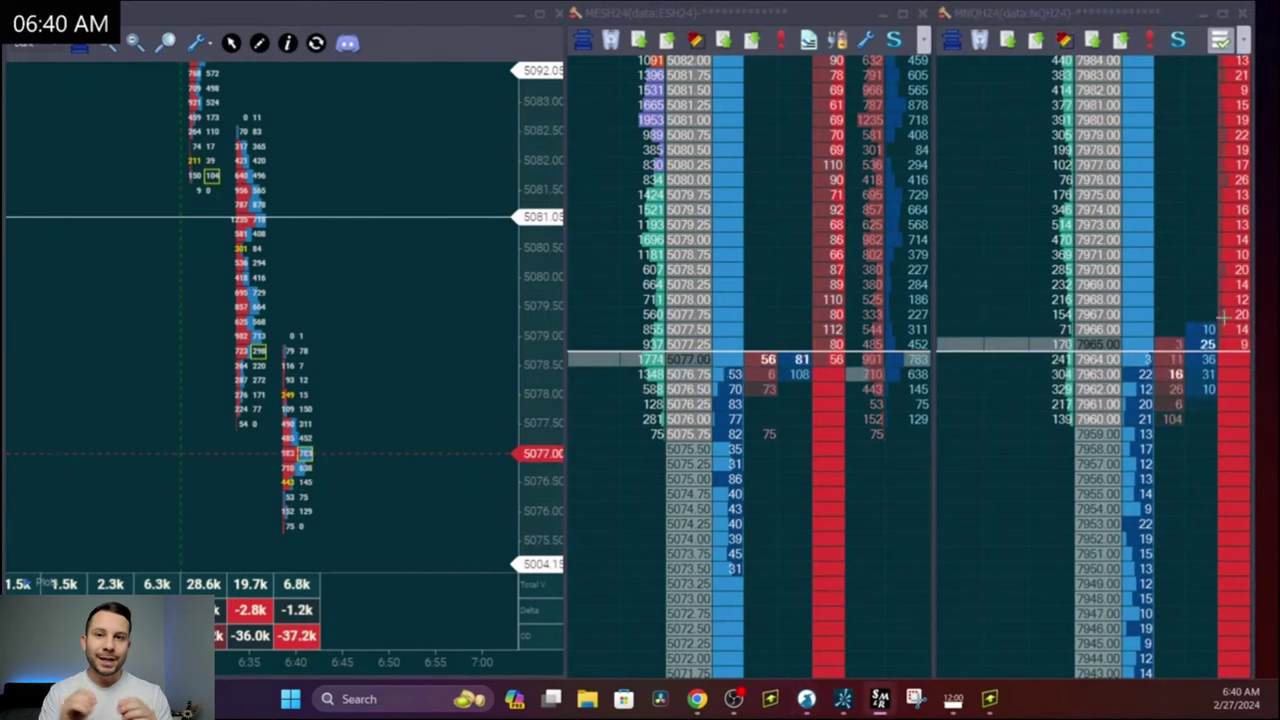
Trace NQ's rotation up to 7969 and back, erase the mark, and clear NQ's traded volume again.
mouse_move(1157, 430)
mouse_down()
mouse_move(1110, 370)
mouse_move(1160, 285)
mouse_move(1127, 480)
mouse_up()
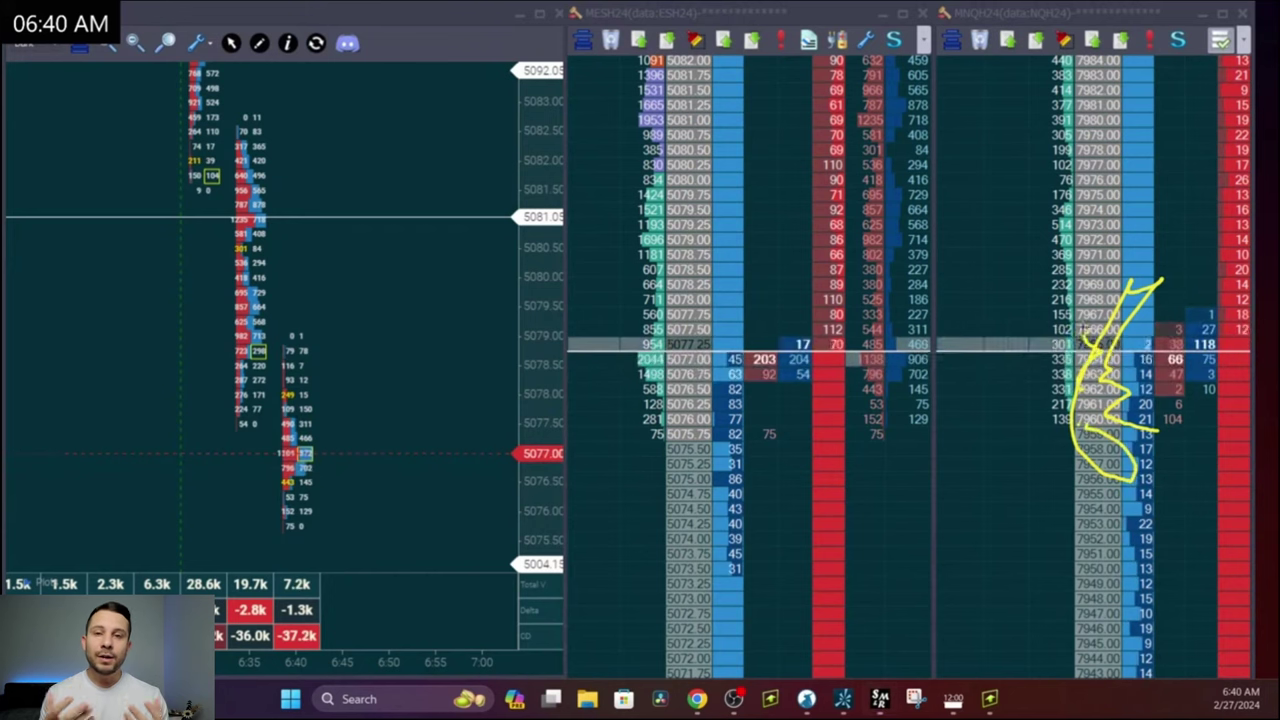
key(Escape)
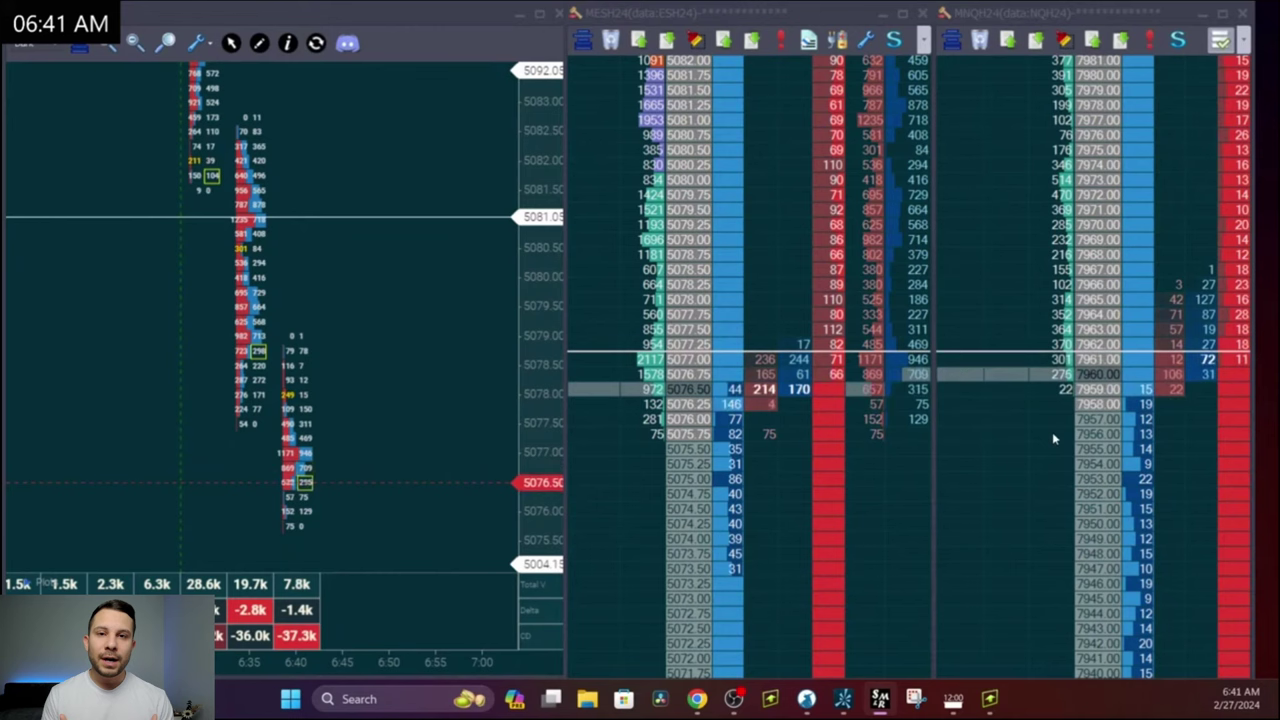
scroll(1052, 432, down, 1)
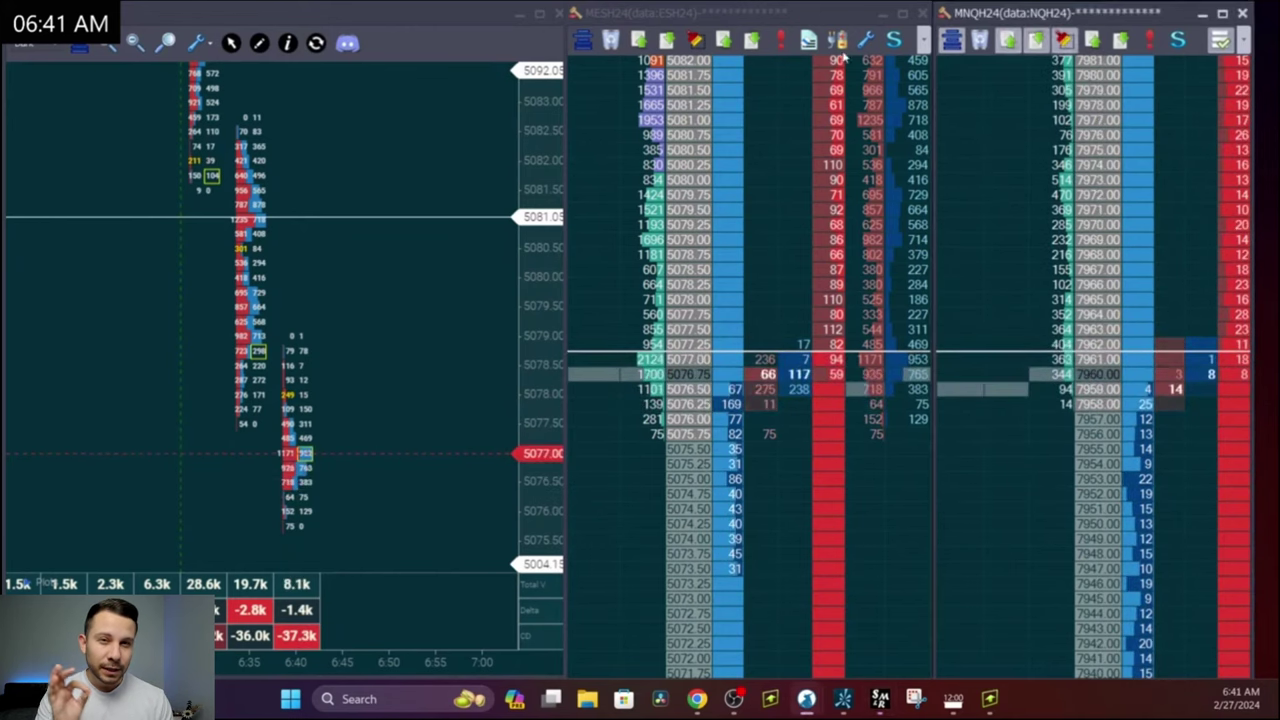
click(697, 40)
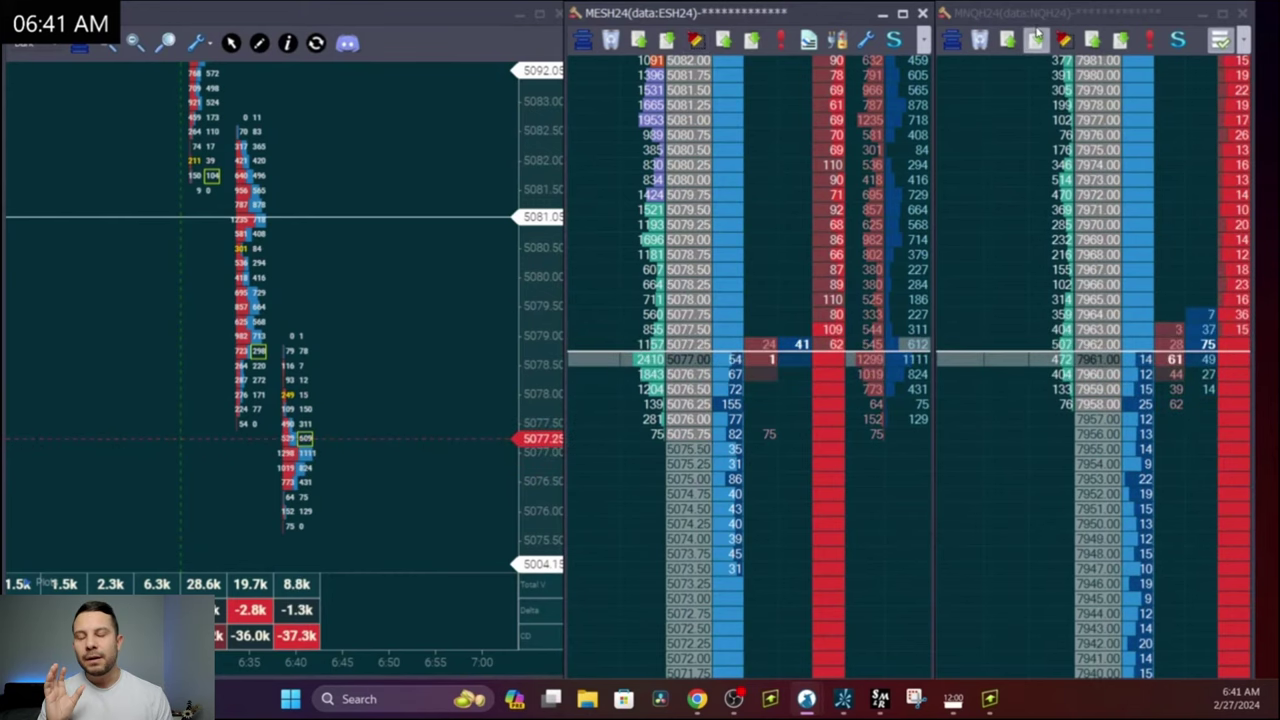
click(1060, 40)
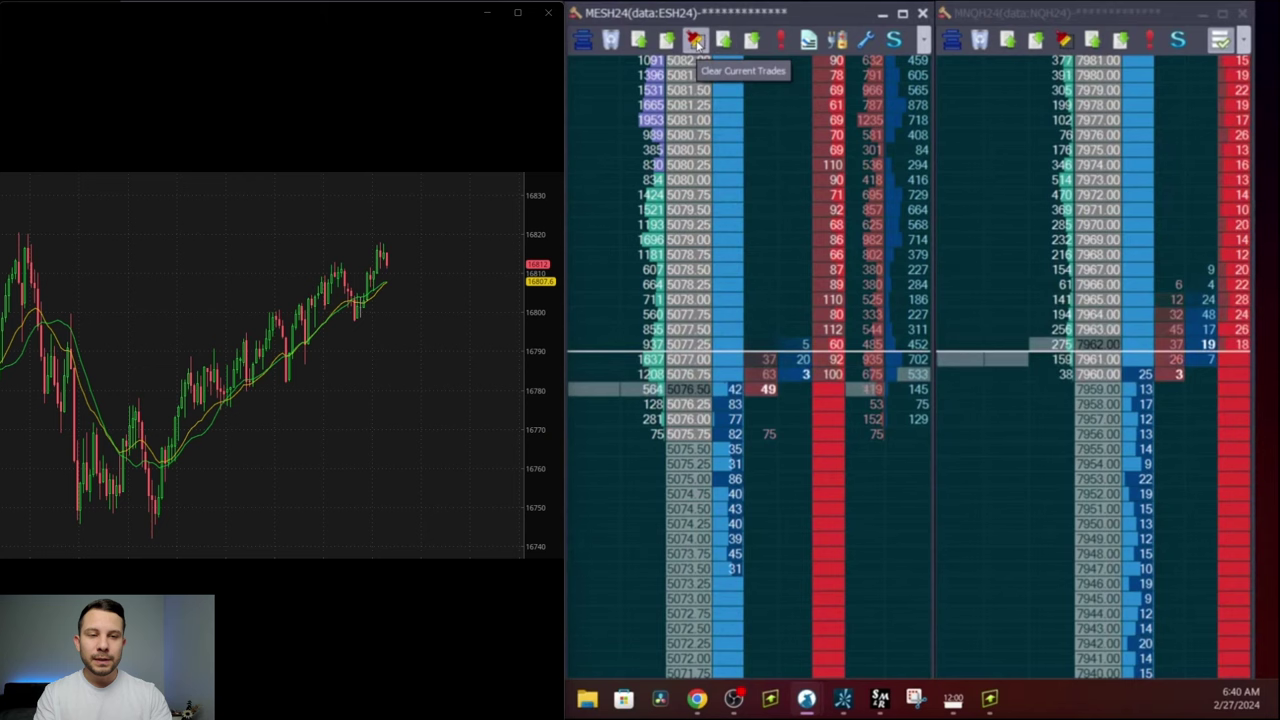
Circle the chart's latest candles and clear the MNQH24 ladder's current traded volume.
click(1070, 255)
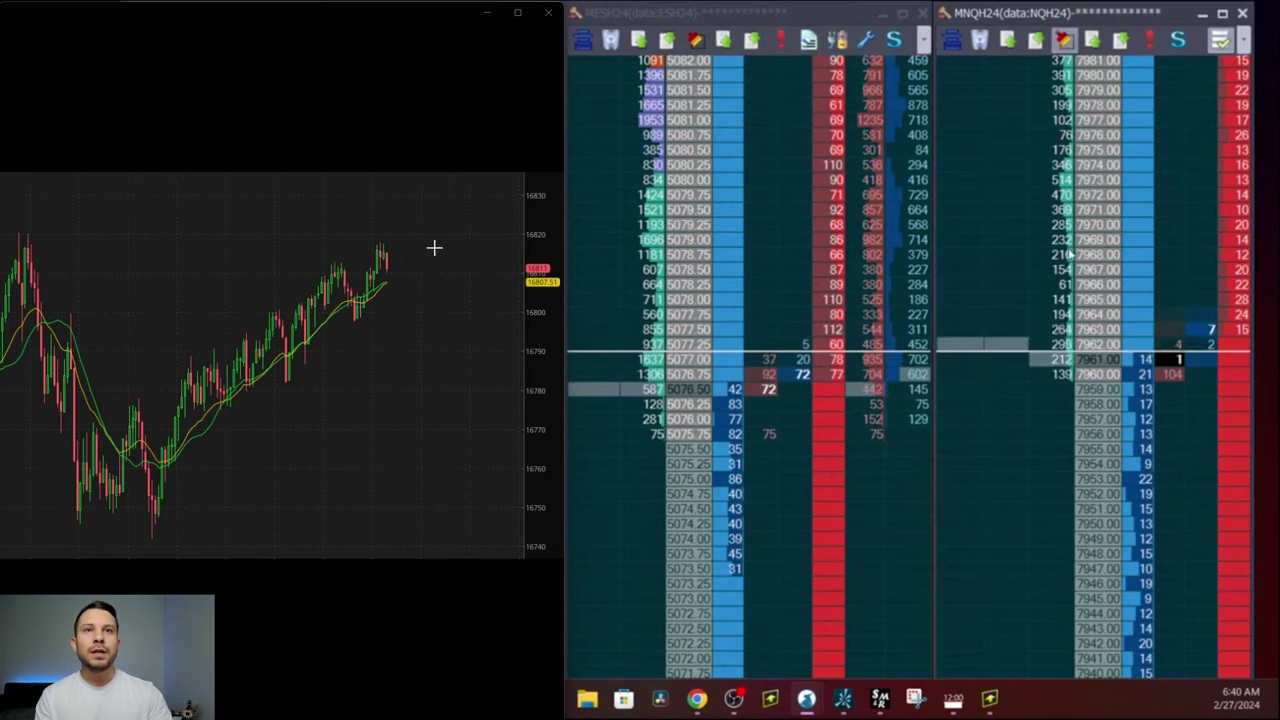
mouse_move(356, 272)
mouse_down()
mouse_move(434, 248)
mouse_move(411, 228)
mouse_up()
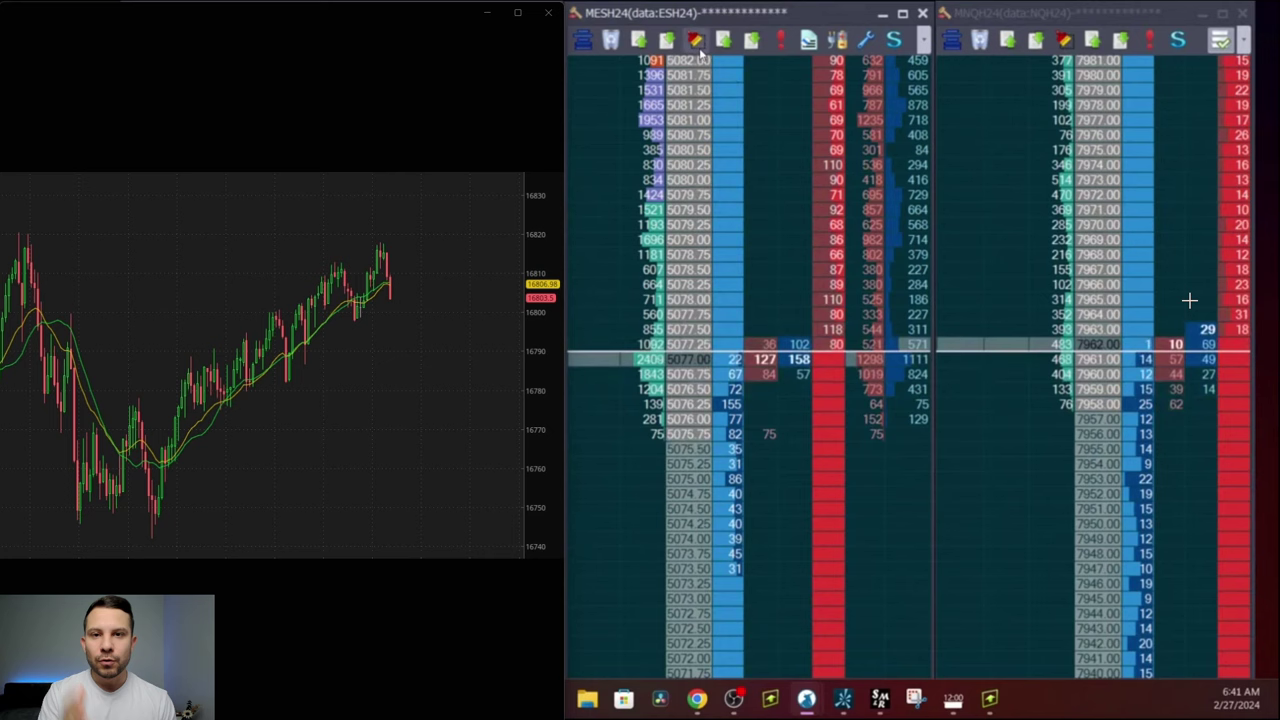
click(1063, 39)
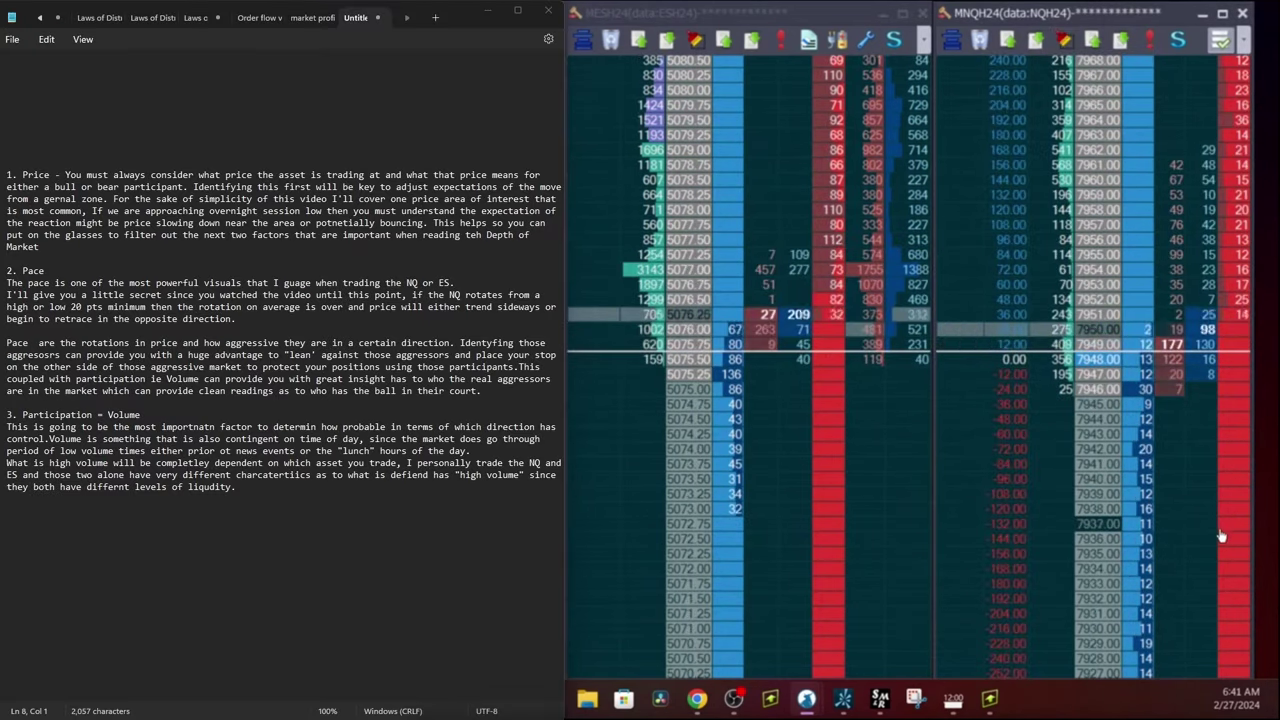
click(1221, 524)
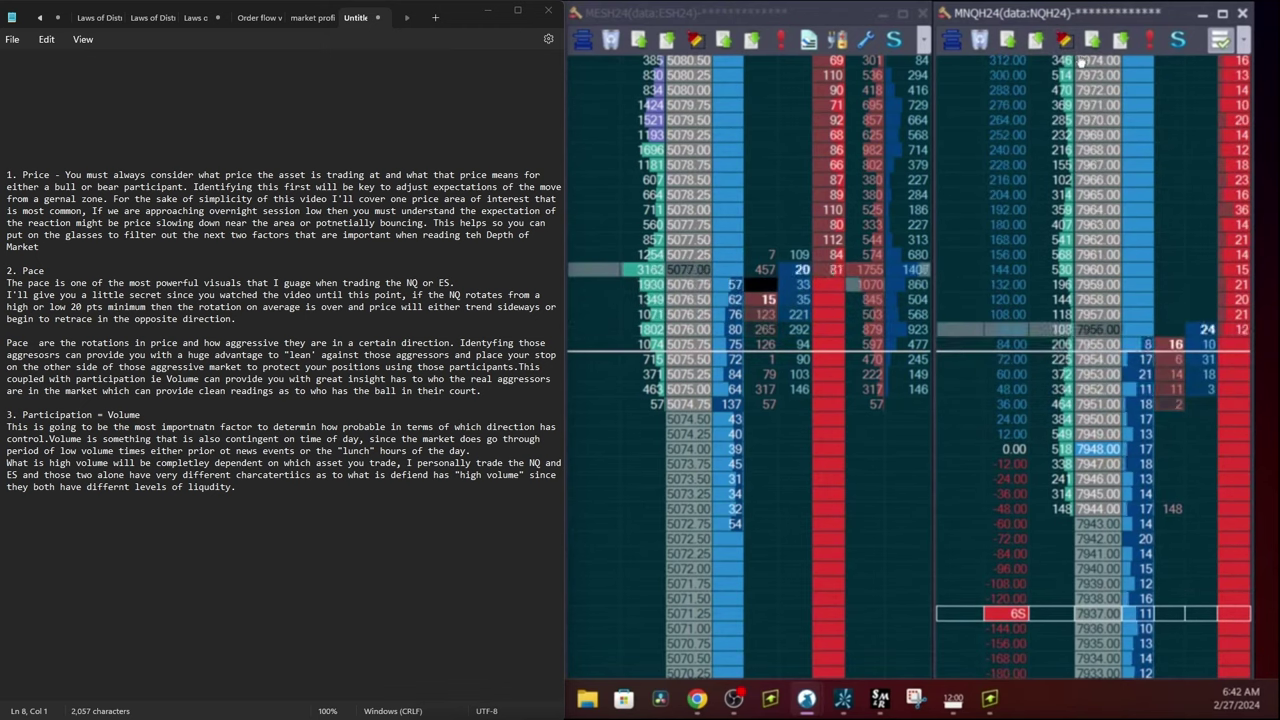
click(700, 313)
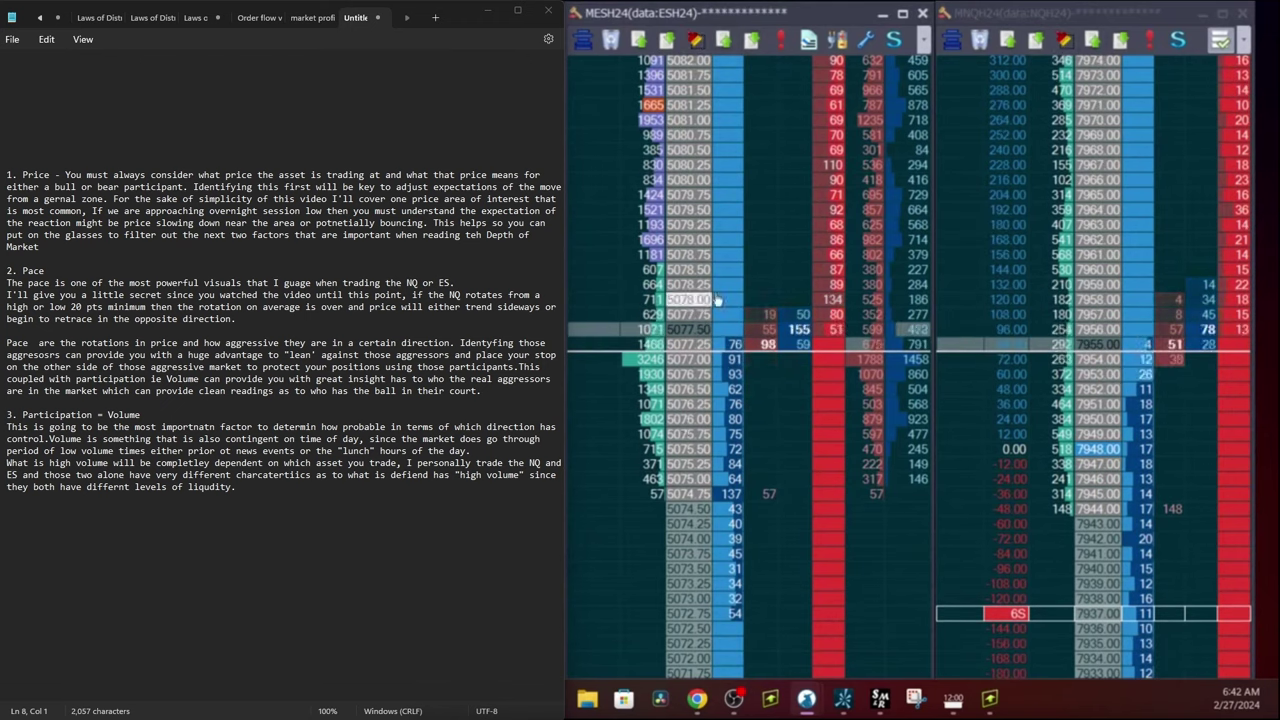
click(1063, 42)
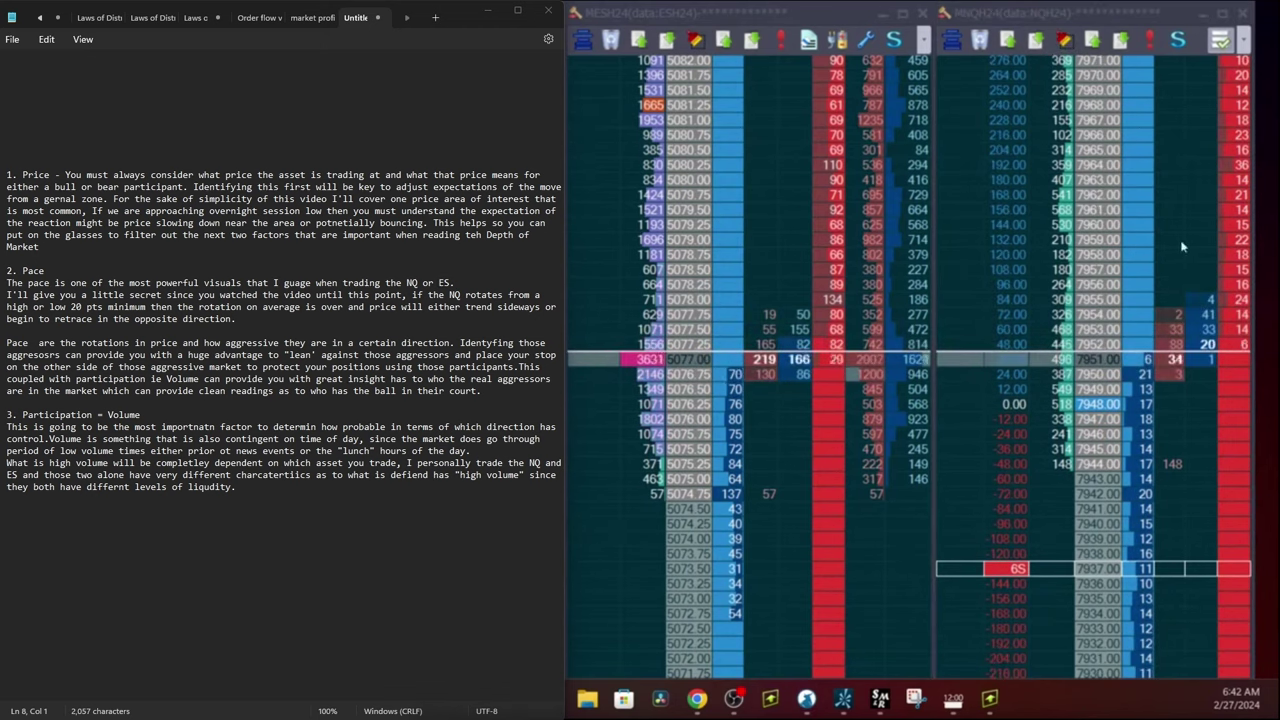
click(1215, 209)
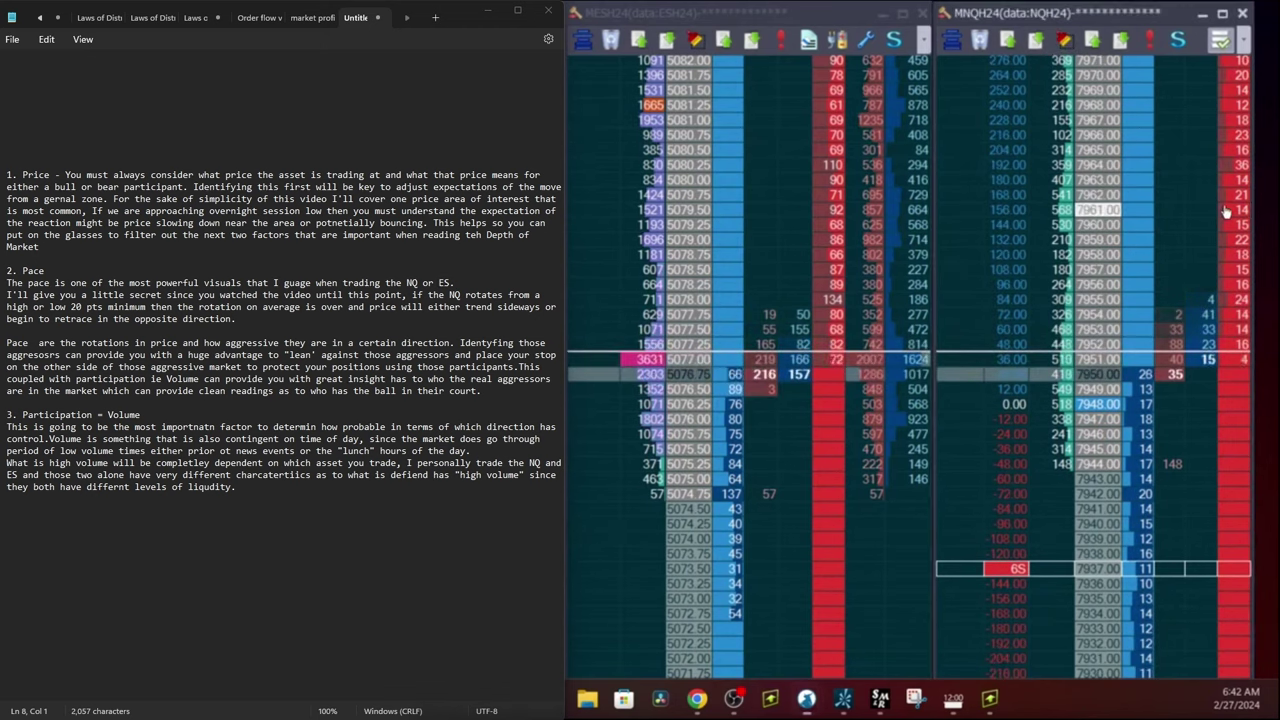
click(1238, 150)
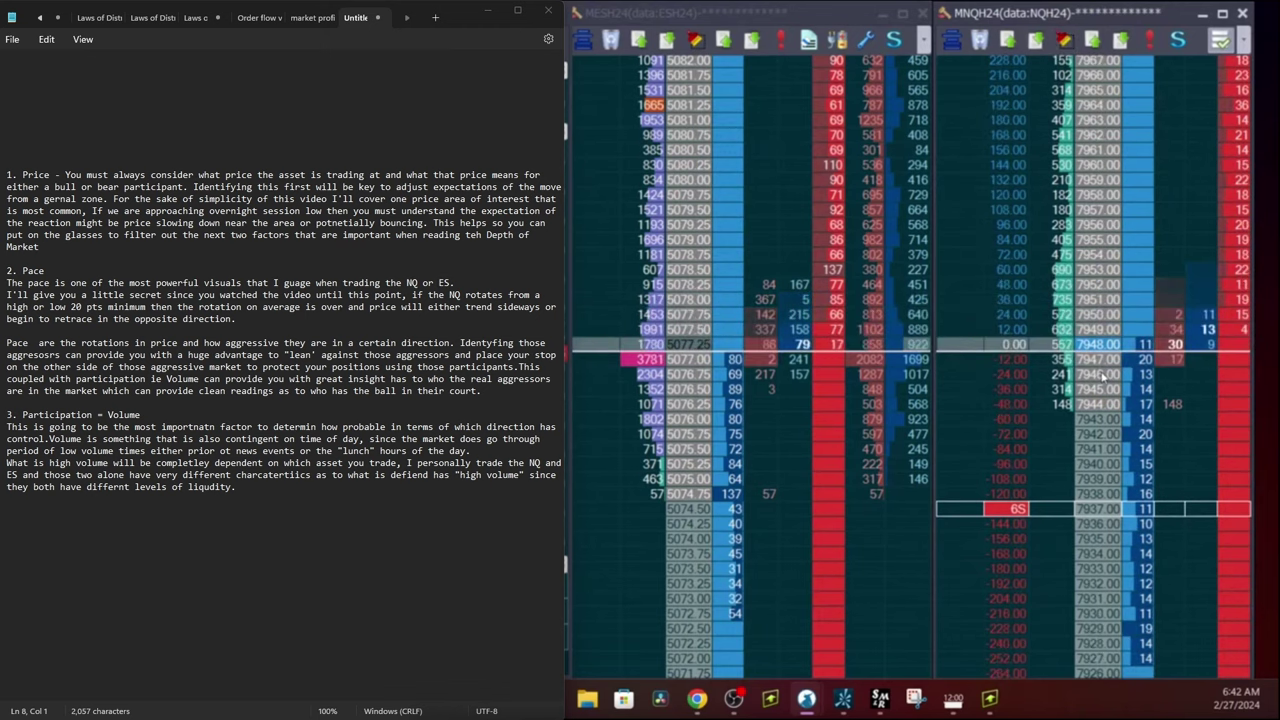
click(697, 45)
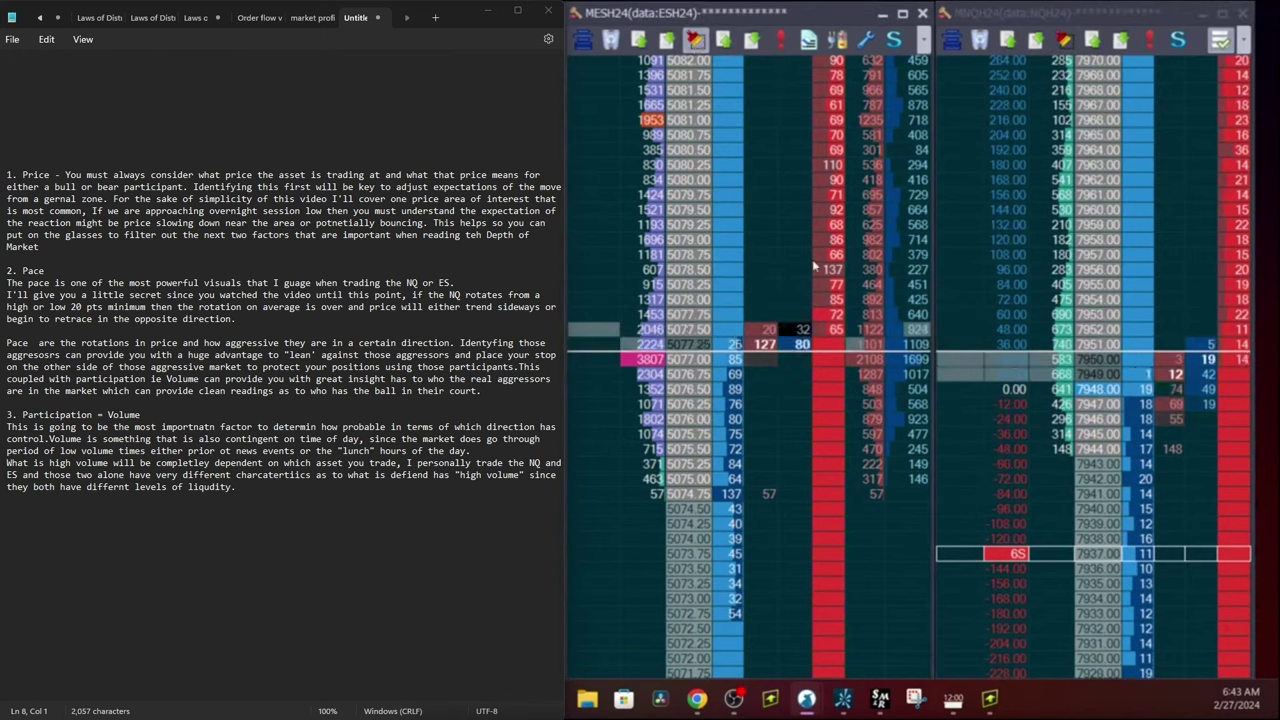
click(1063, 37)
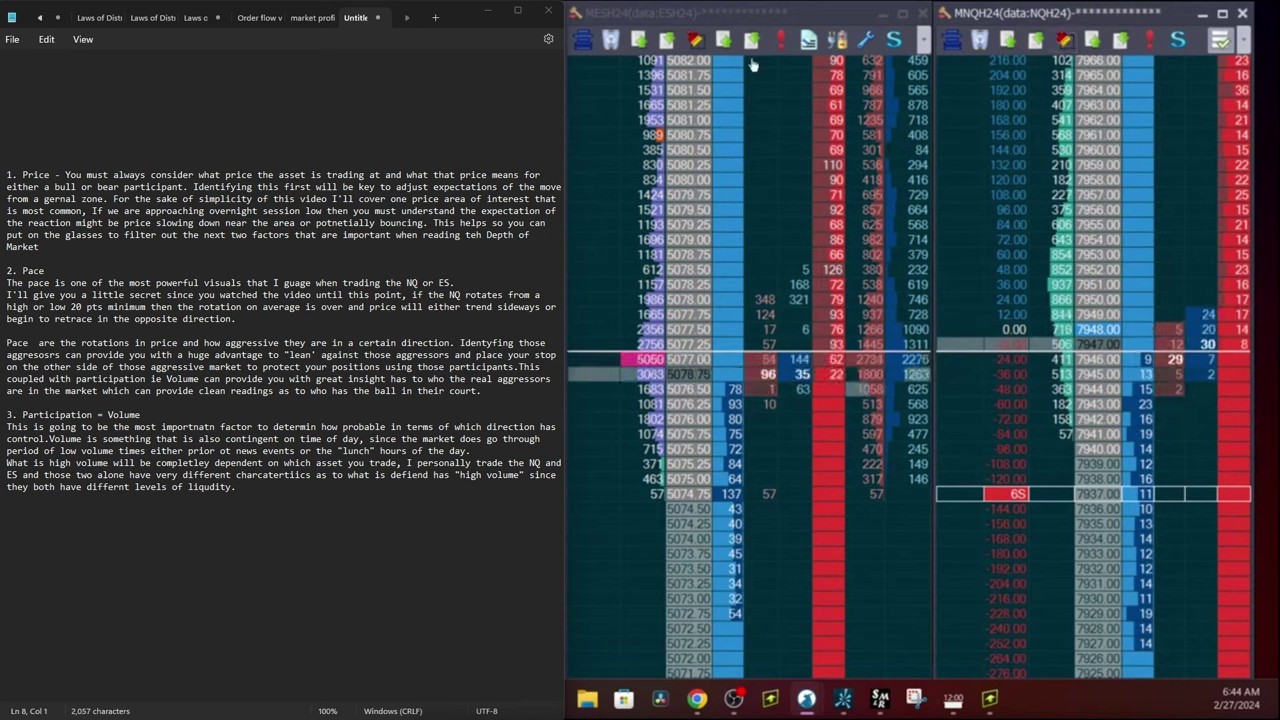
click(694, 38)
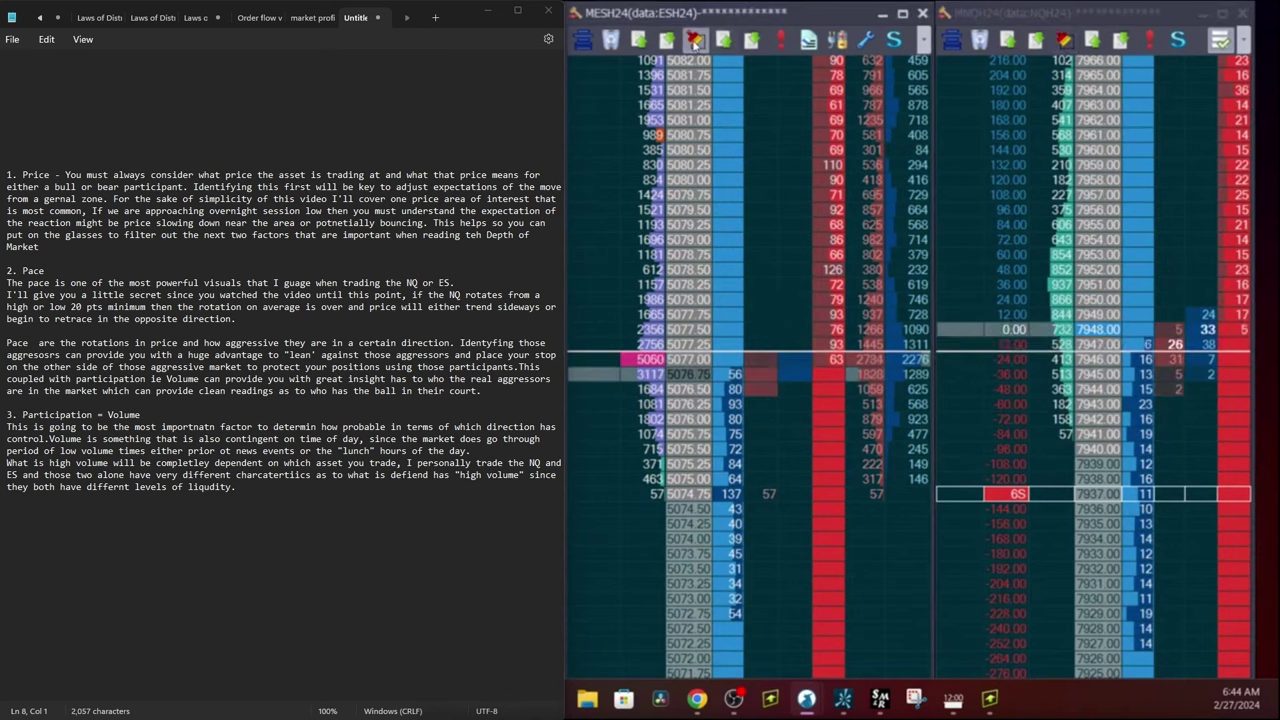
click(1064, 40)
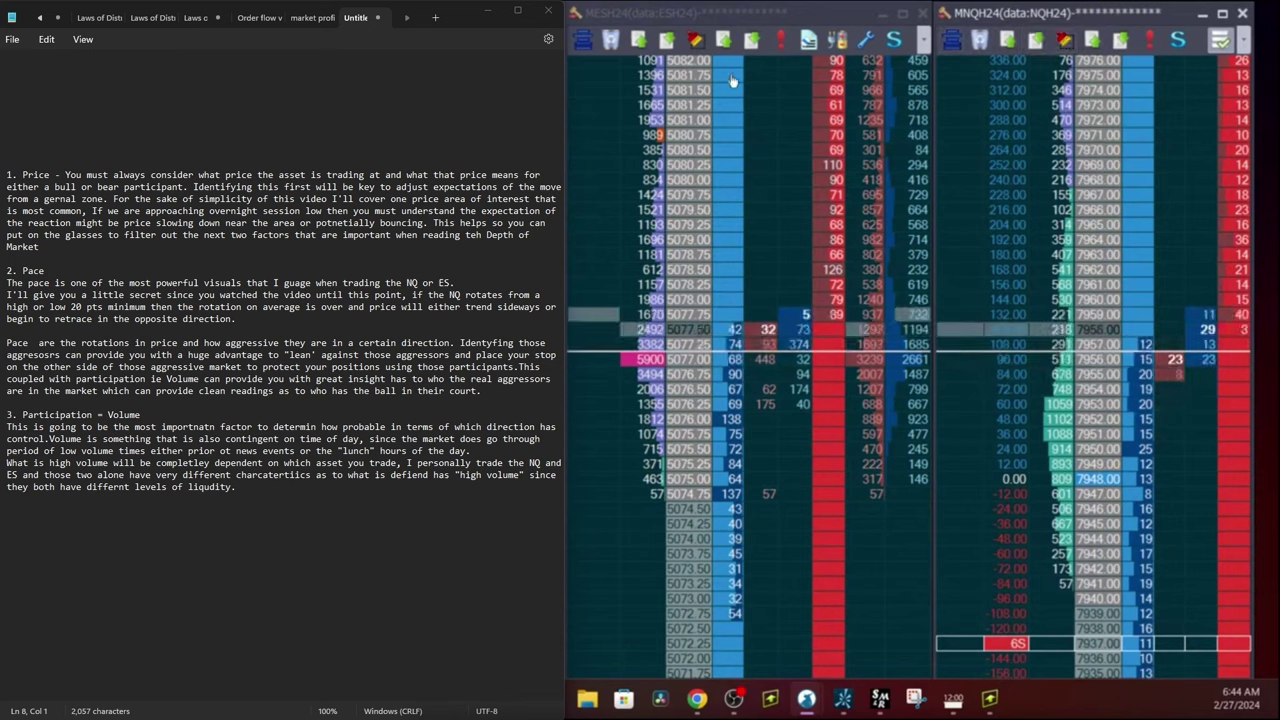
click(697, 40)
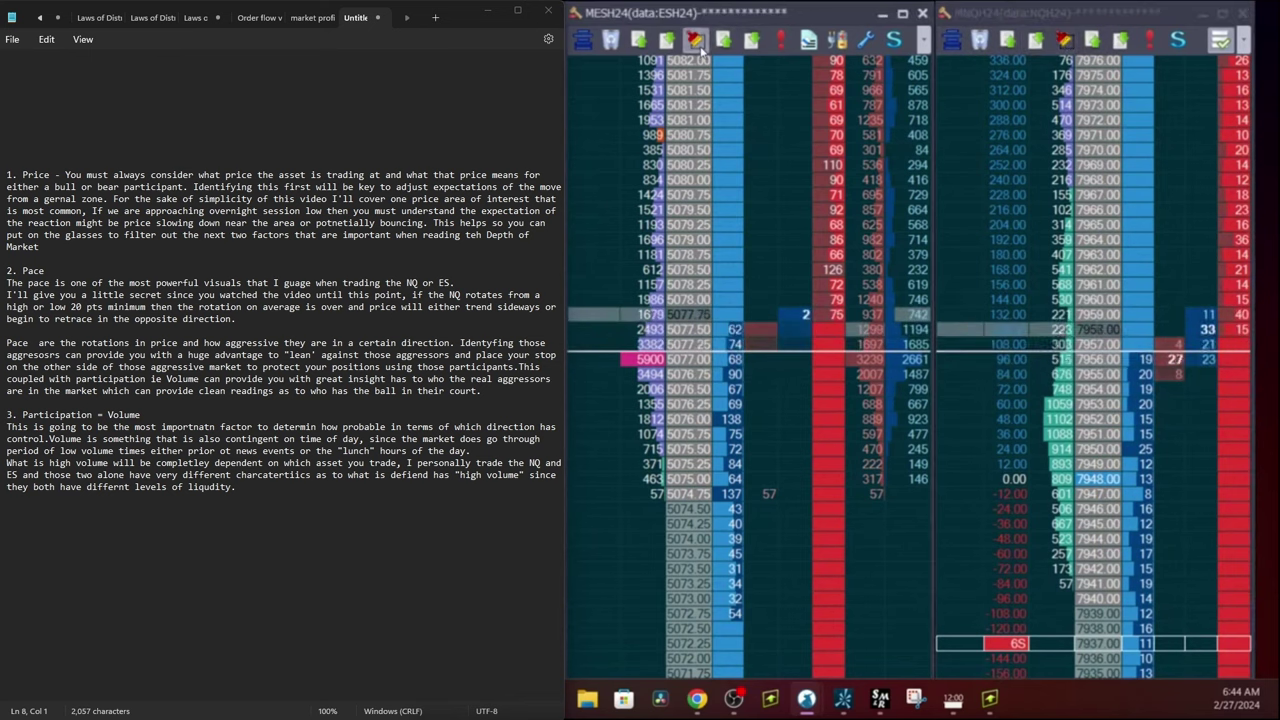
click(1083, 35)
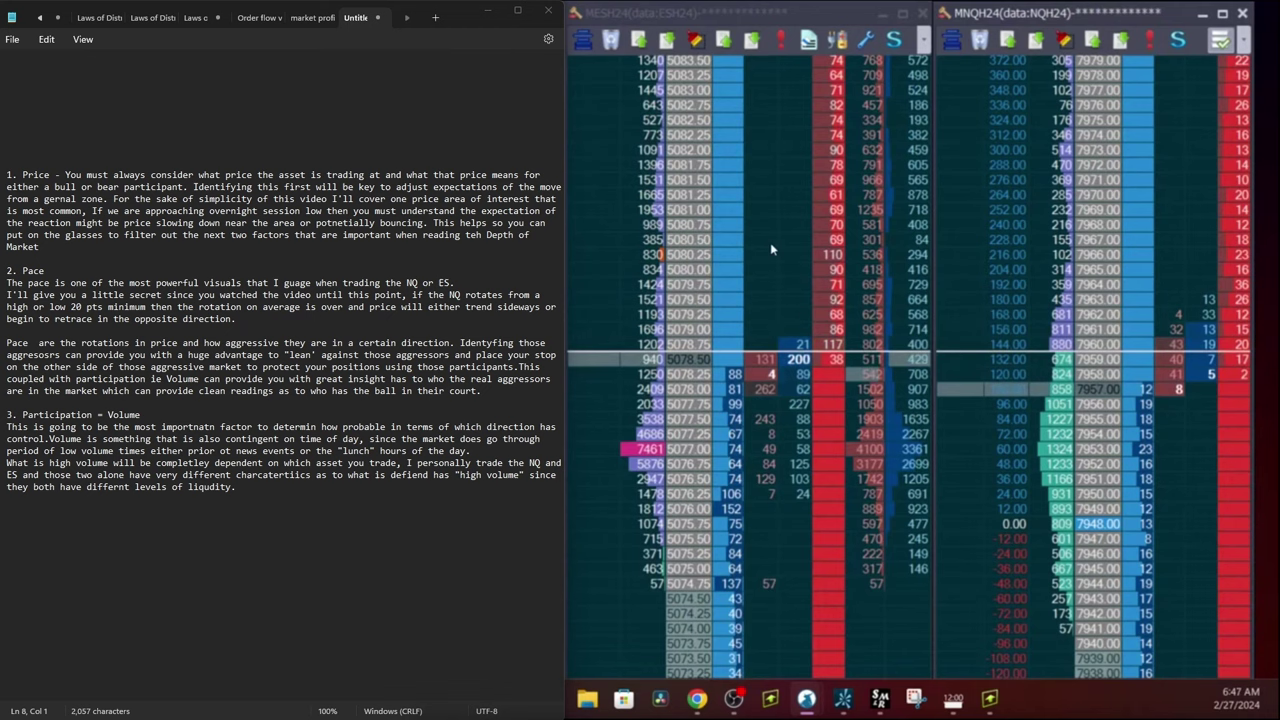
click(698, 48)
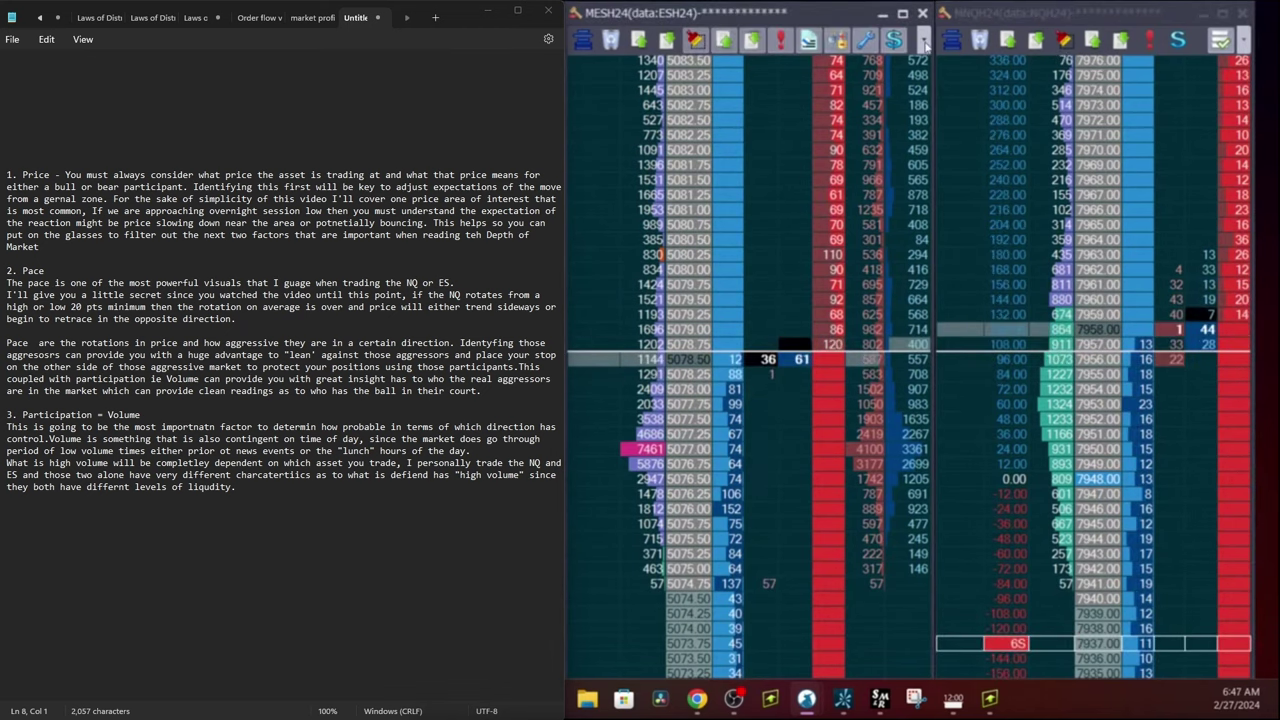
click(1046, 48)
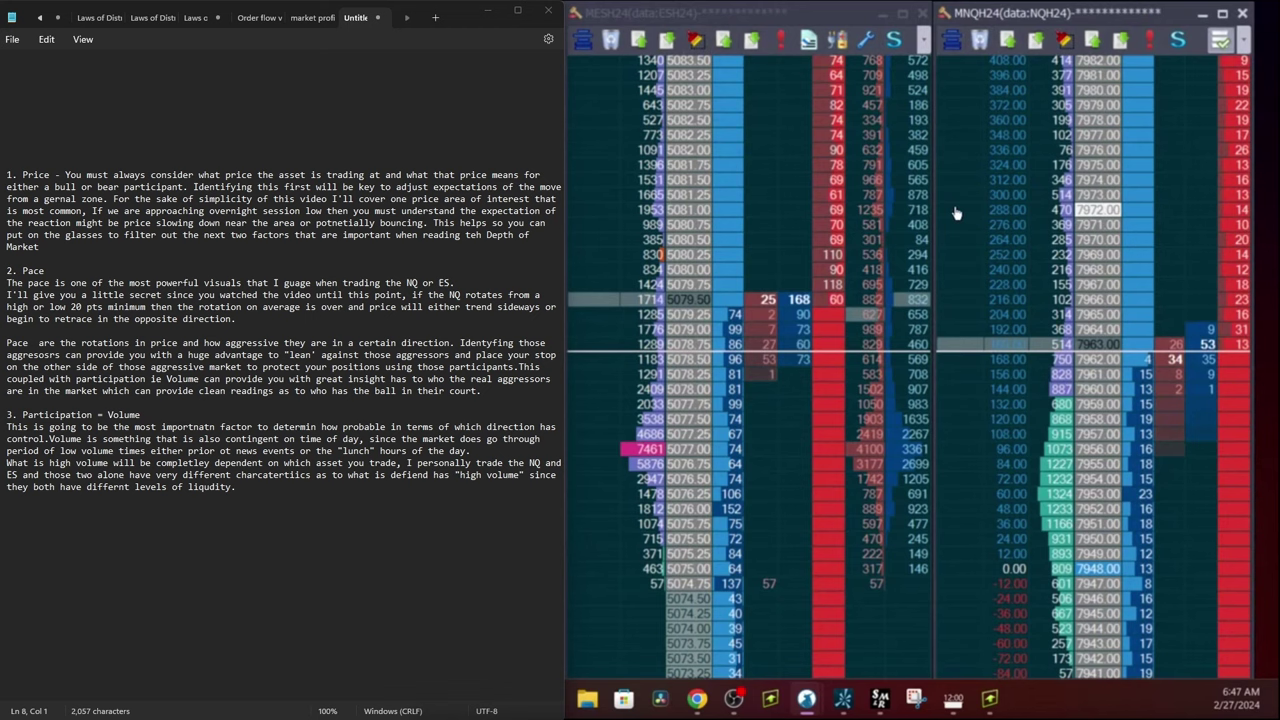
click(697, 45)
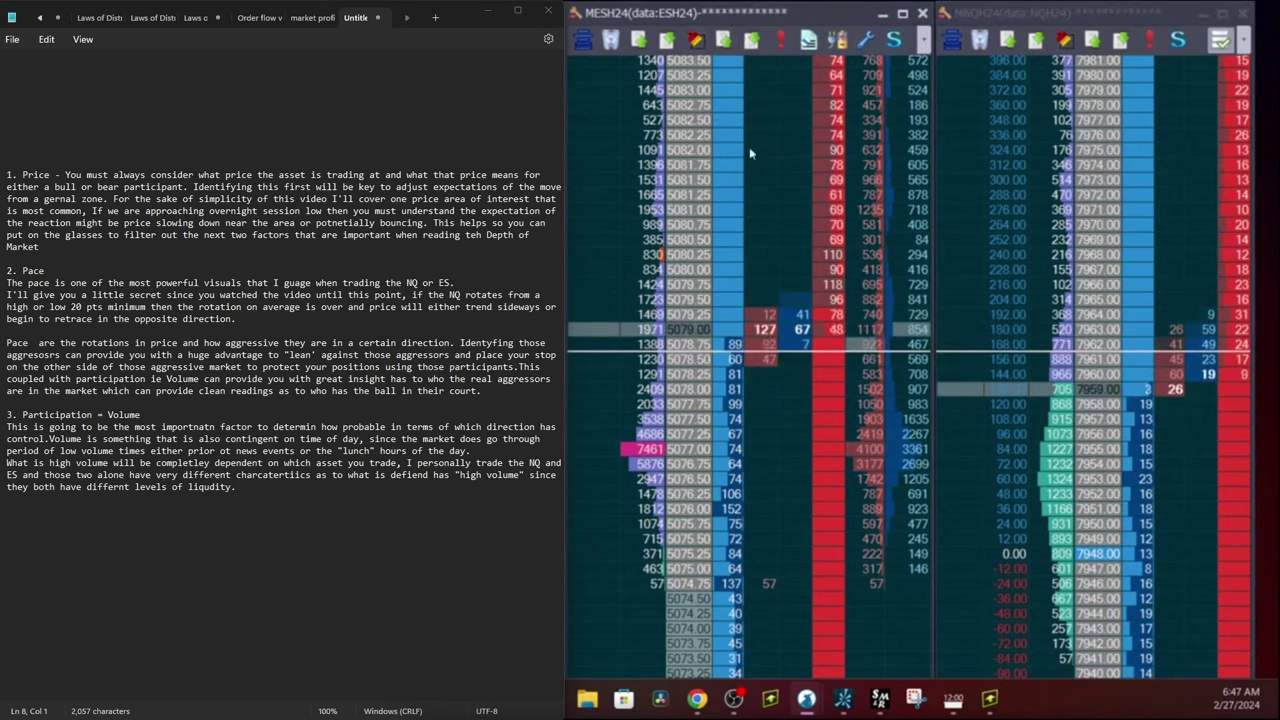
click(1065, 41)
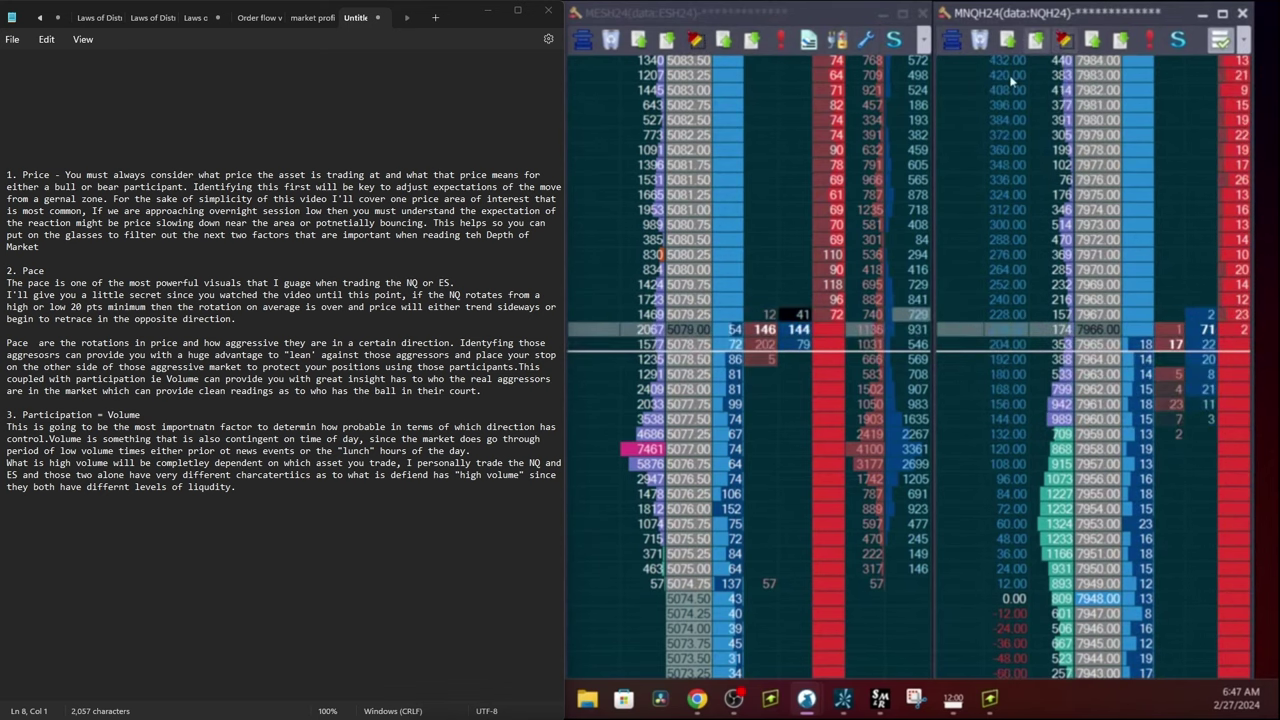
click(703, 68)
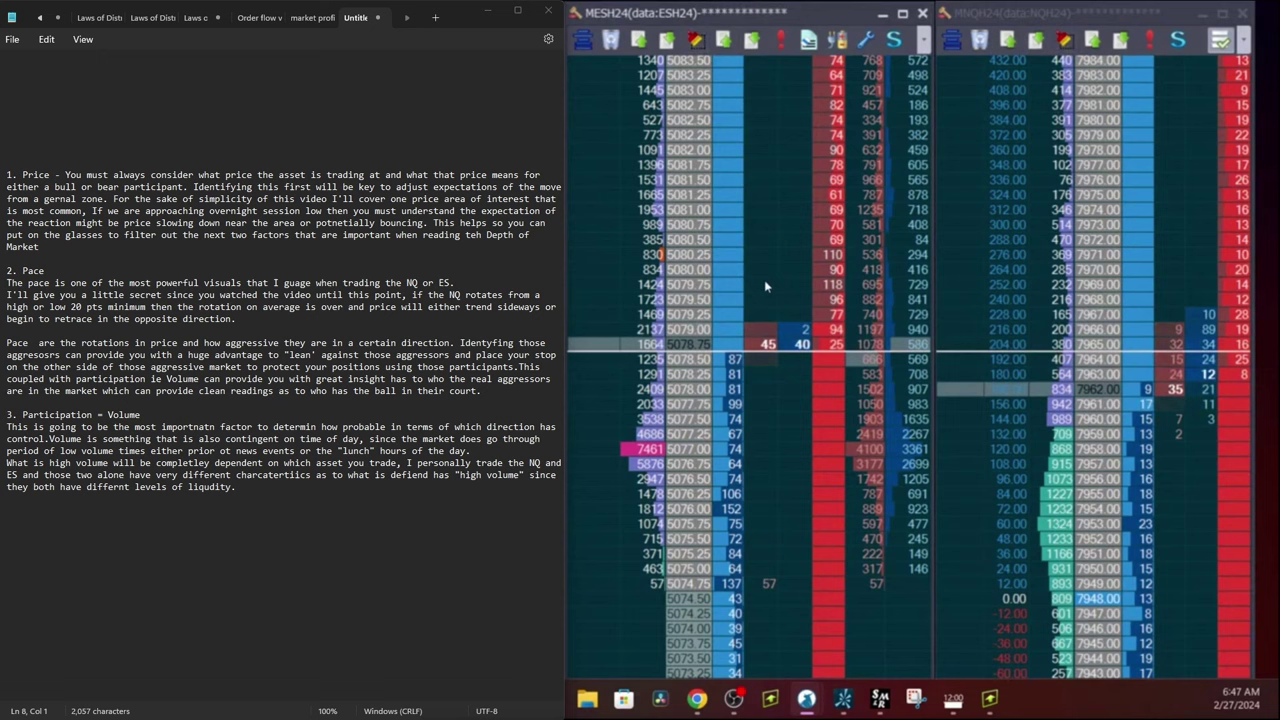
click(1155, 288)
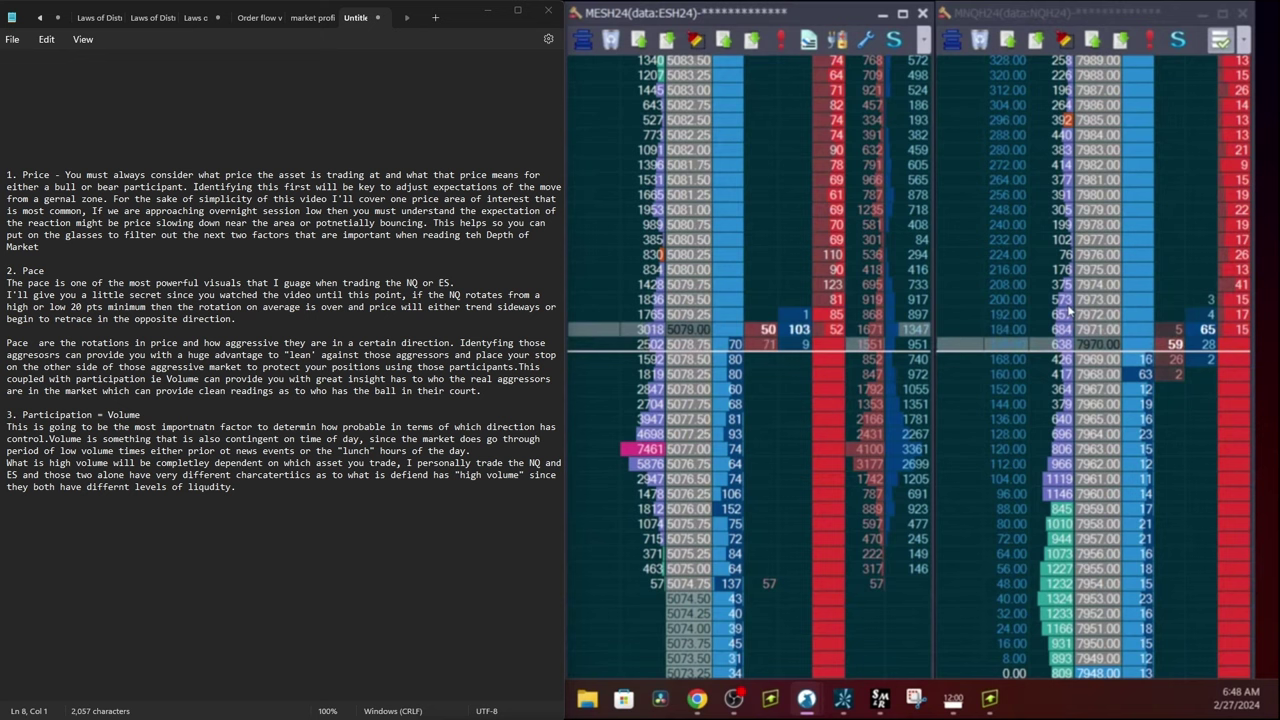
mouse_move(705, 683)
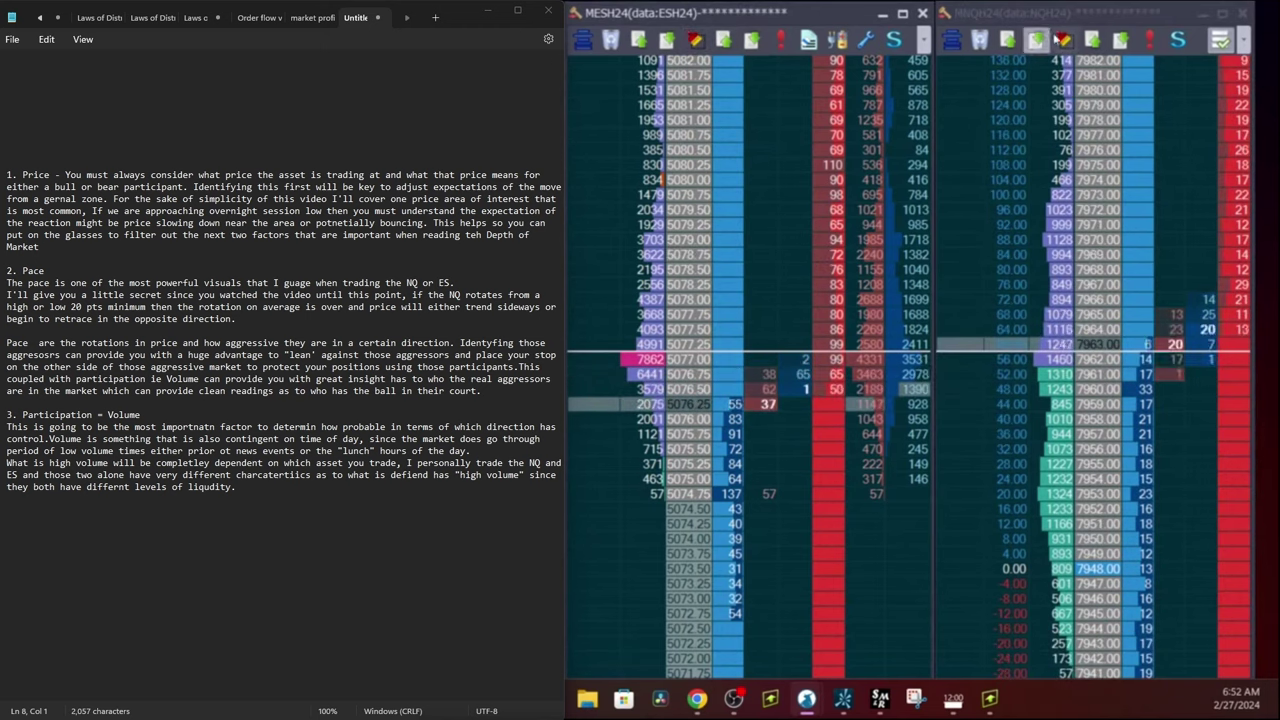
Switch between the NQ and ES ladders, then loop the large ES bids at 5077.25–5076.75 in yellow.
click(936, 361)
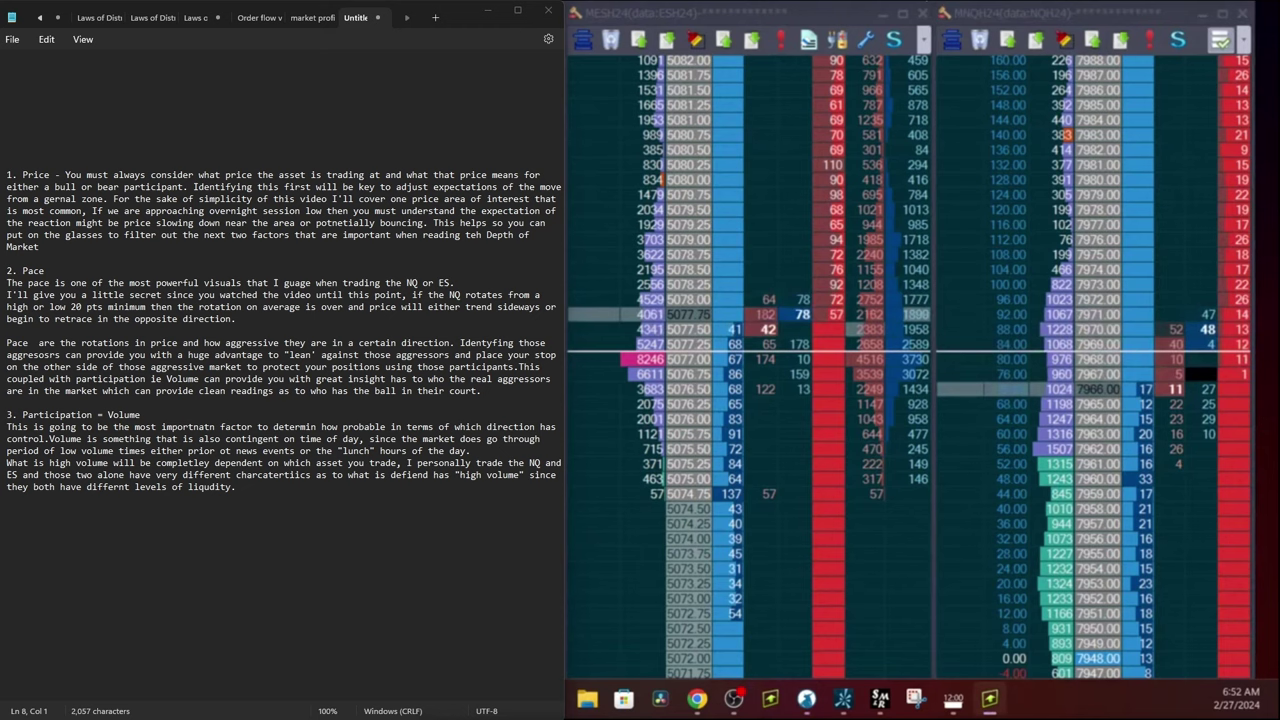
scroll(1131, 347, down, 3)
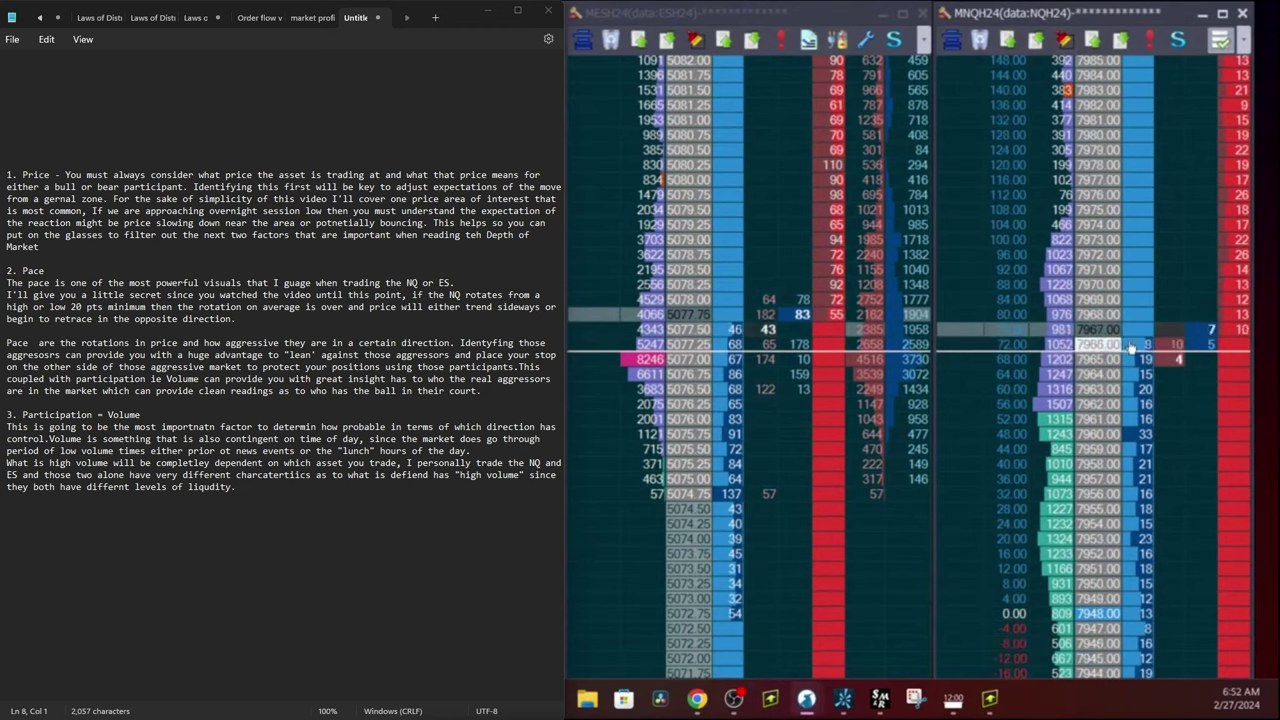
click(700, 40)
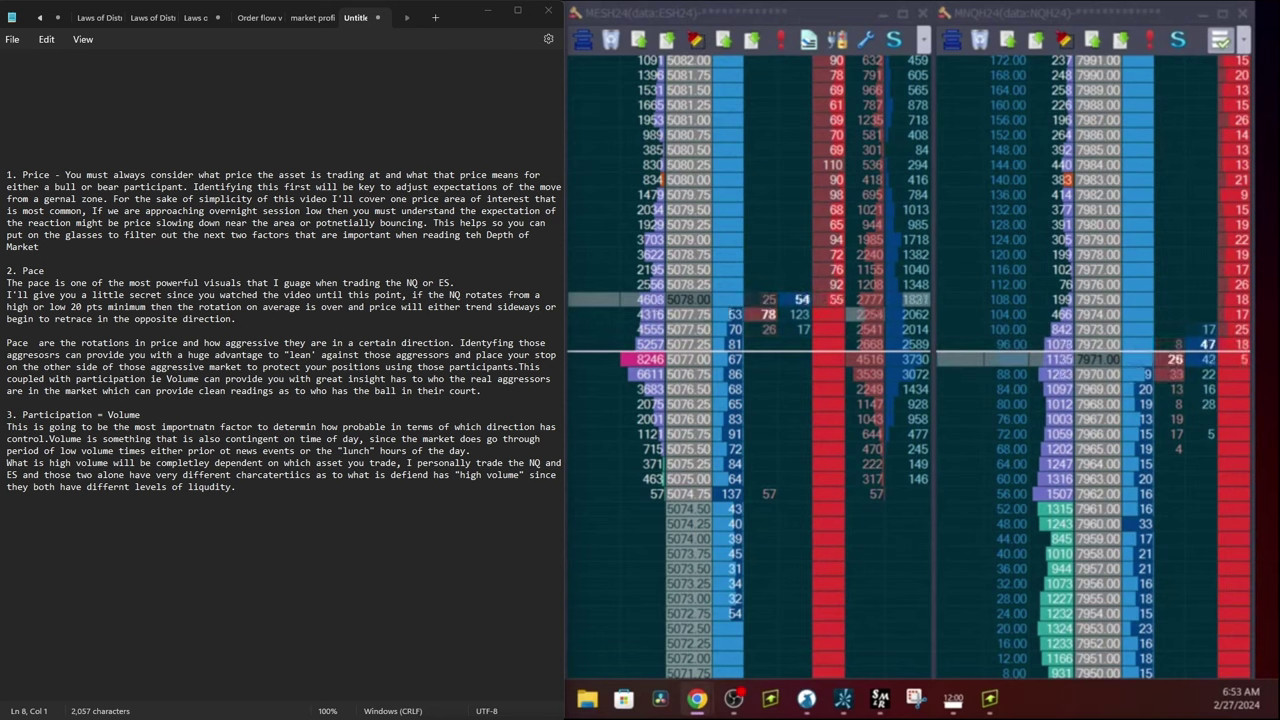
click(1067, 45)
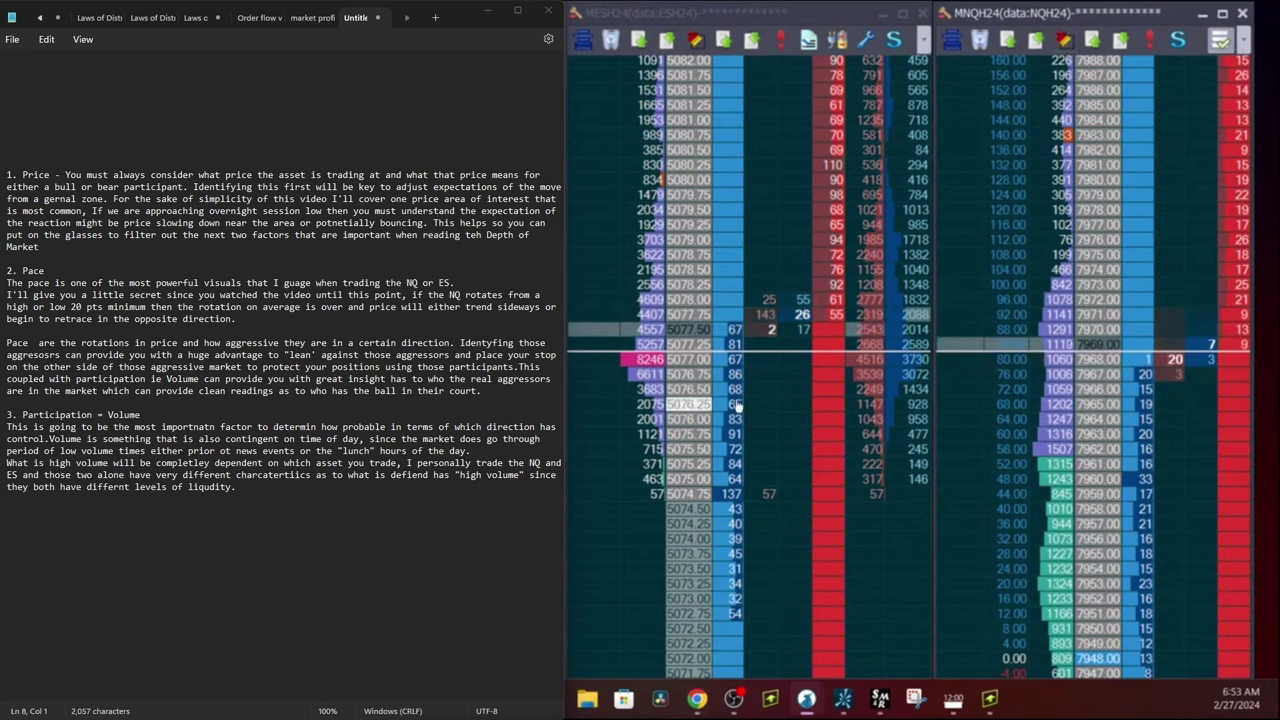
click(767, 213)
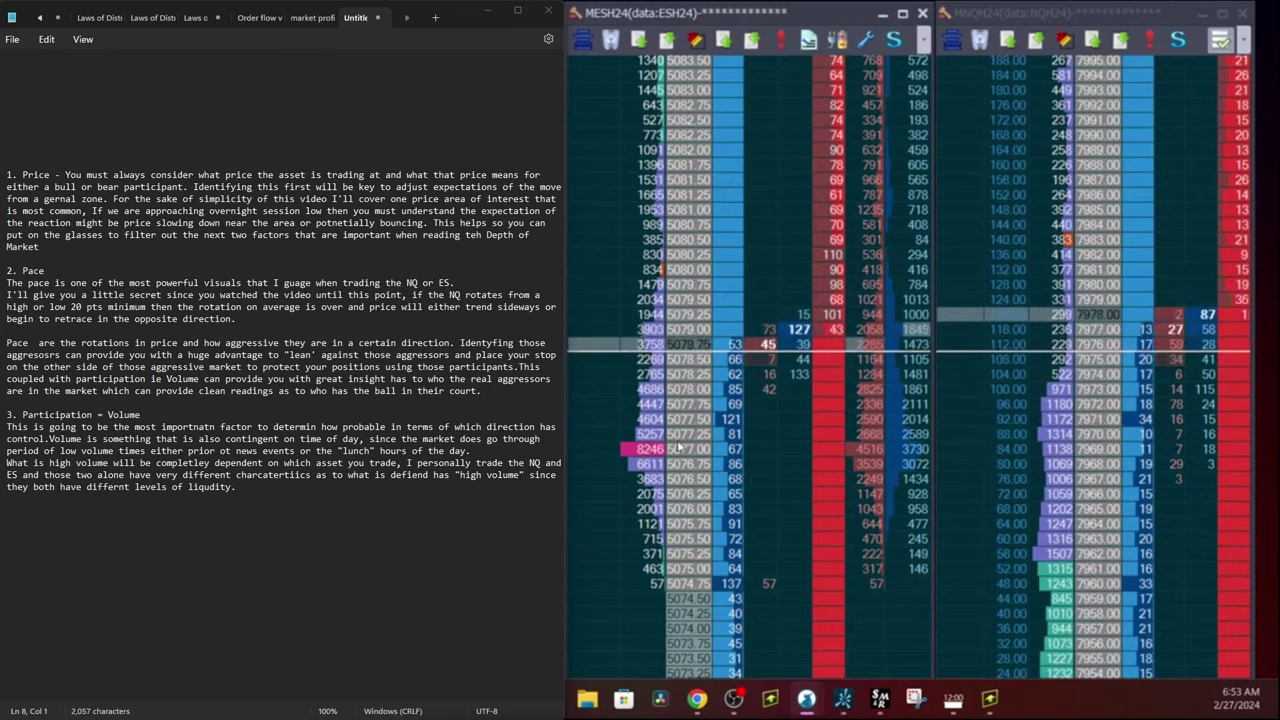
drag(720, 422, 565, 533)
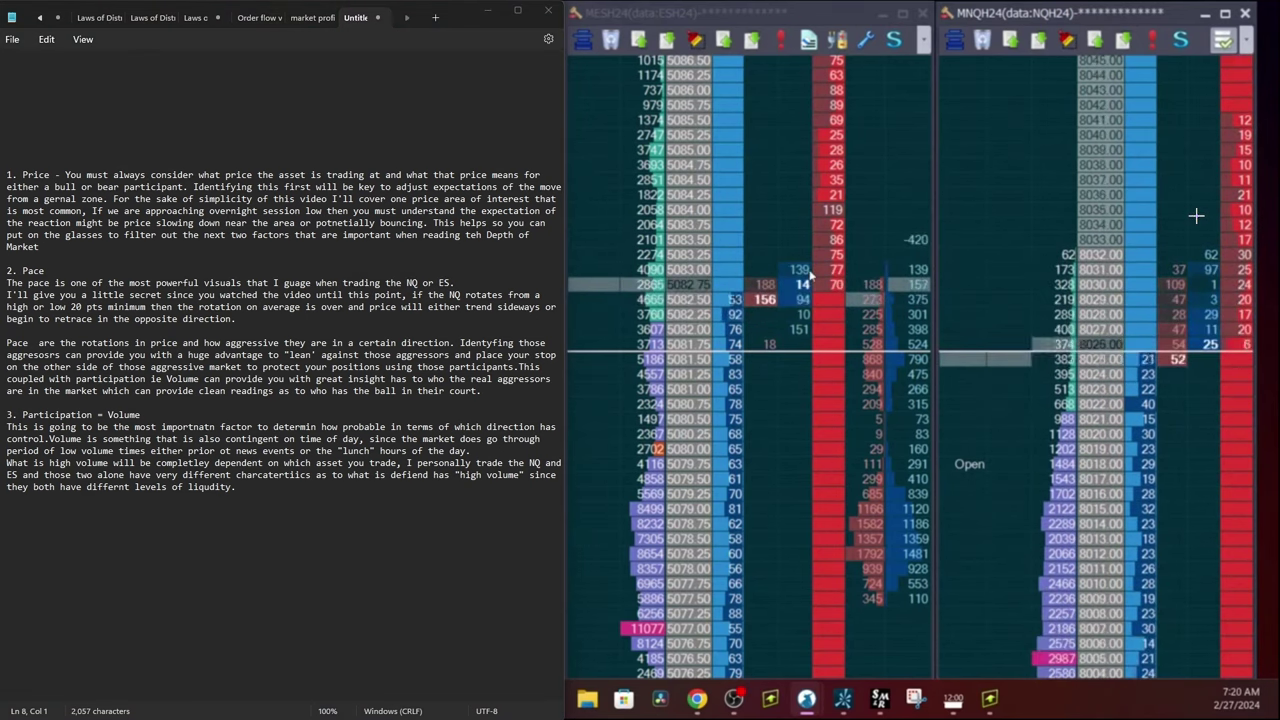
Erase the yellow loop from the ladders as the replay advances to about 7:20.
click(100, 150)
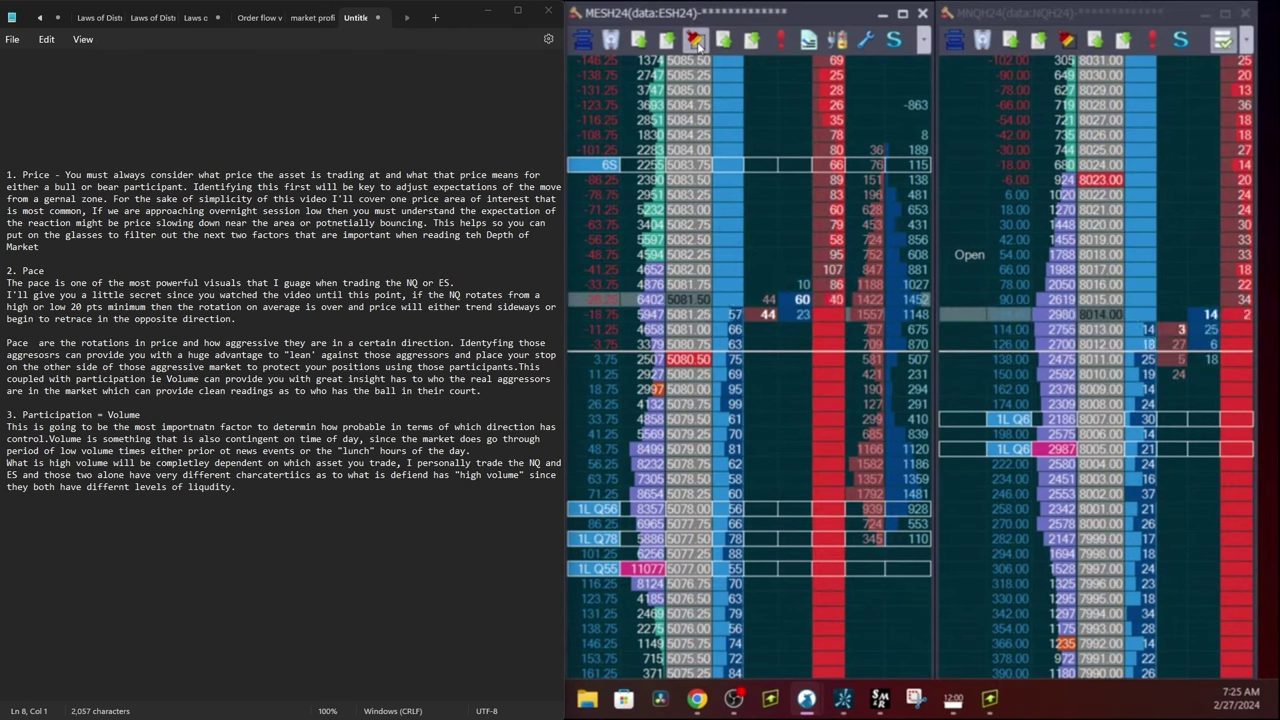
Focus the MNQH24 ladder and reset its traded-volume columns with Clear Current Trades.
click(1067, 40)
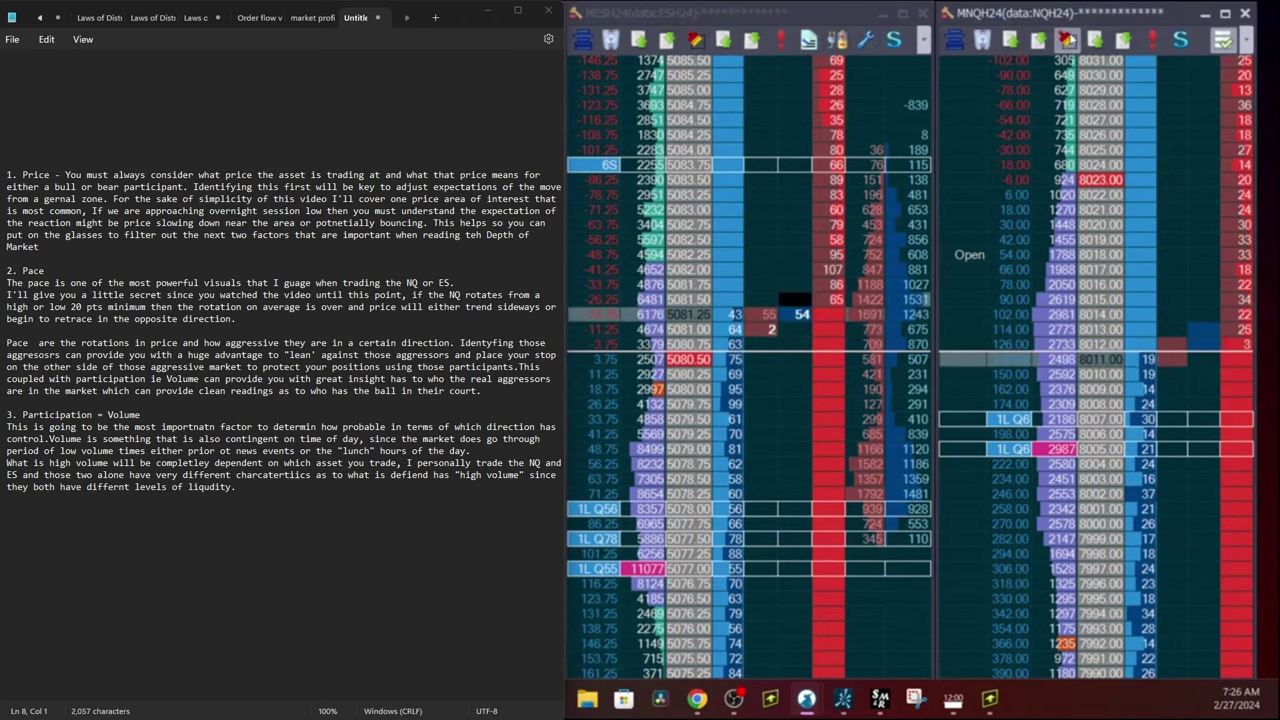
click(690, 42)
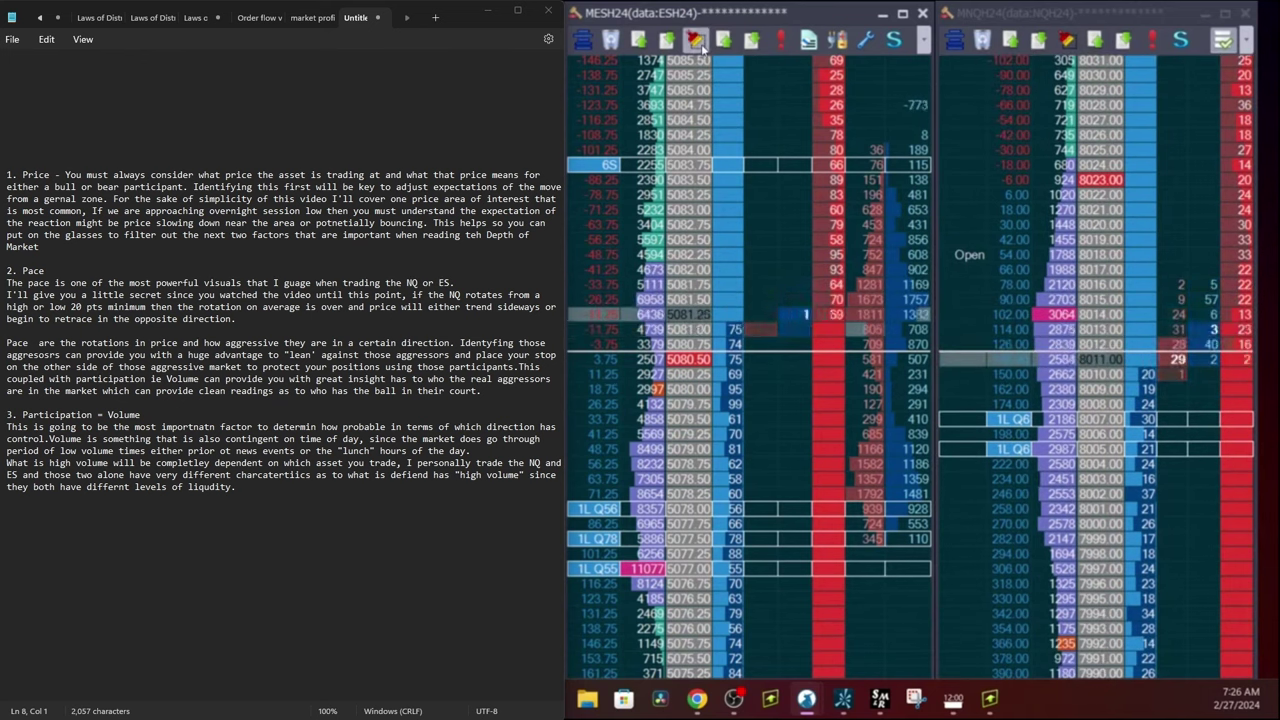
click(1068, 42)
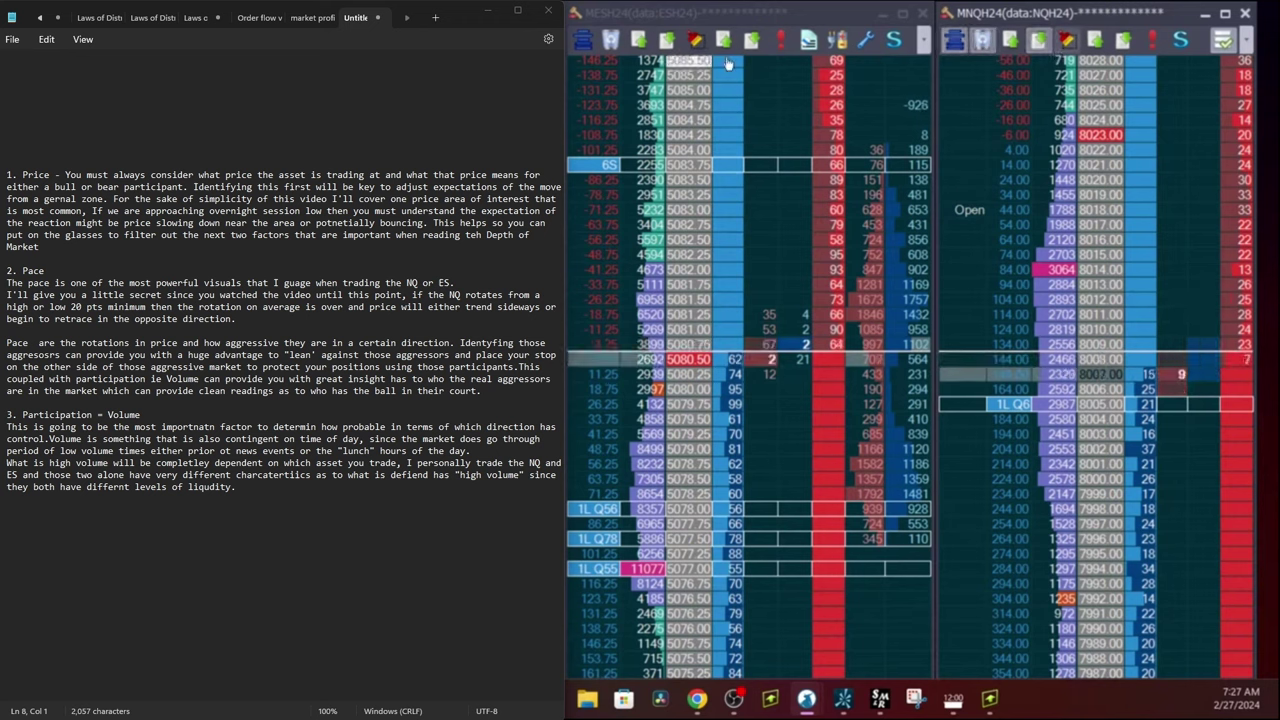
Clear the MESH24 trade counts and re-centre the MNQH24 ladder on its last traded price.
click(695, 40)
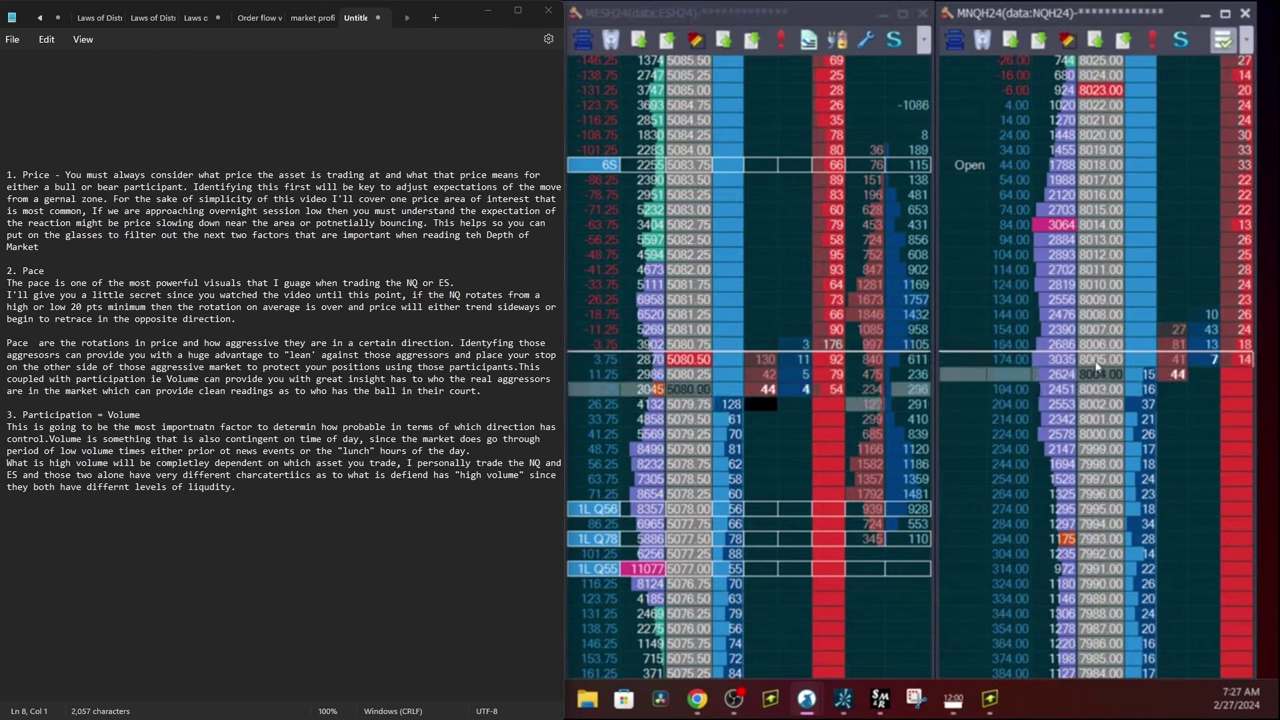
click(1123, 277)
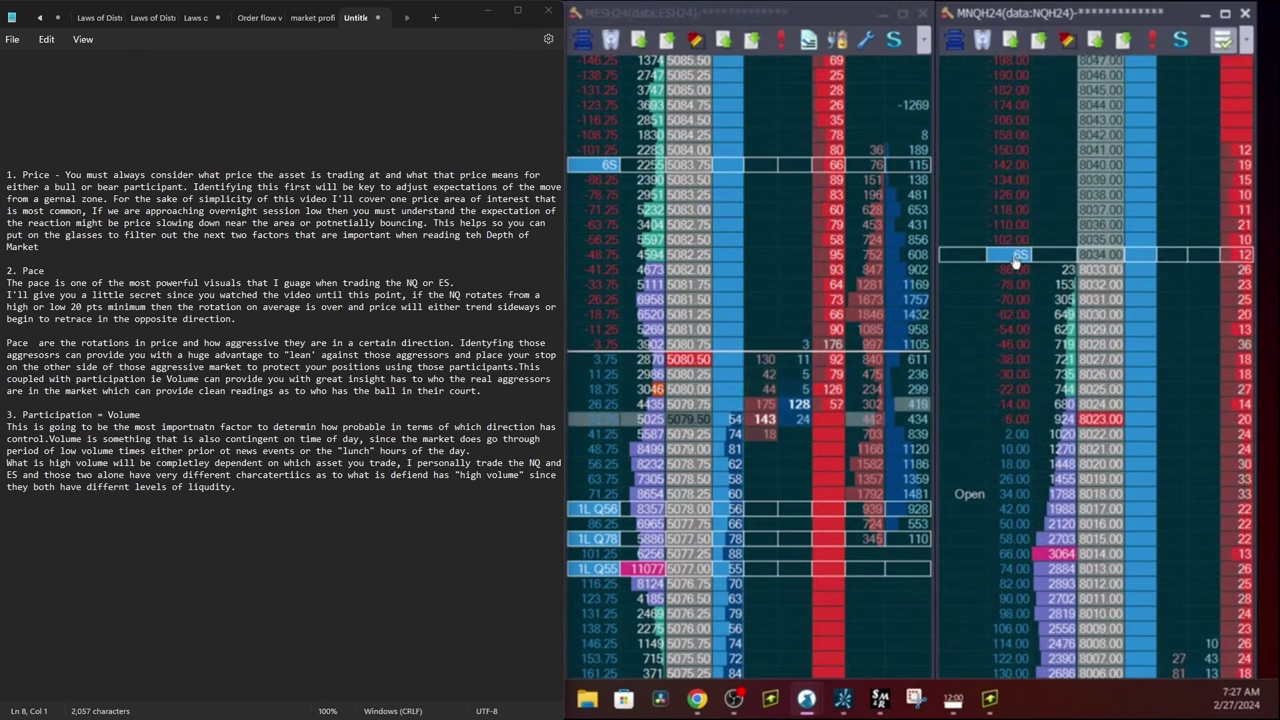
scroll(1100, 200, up, 5)
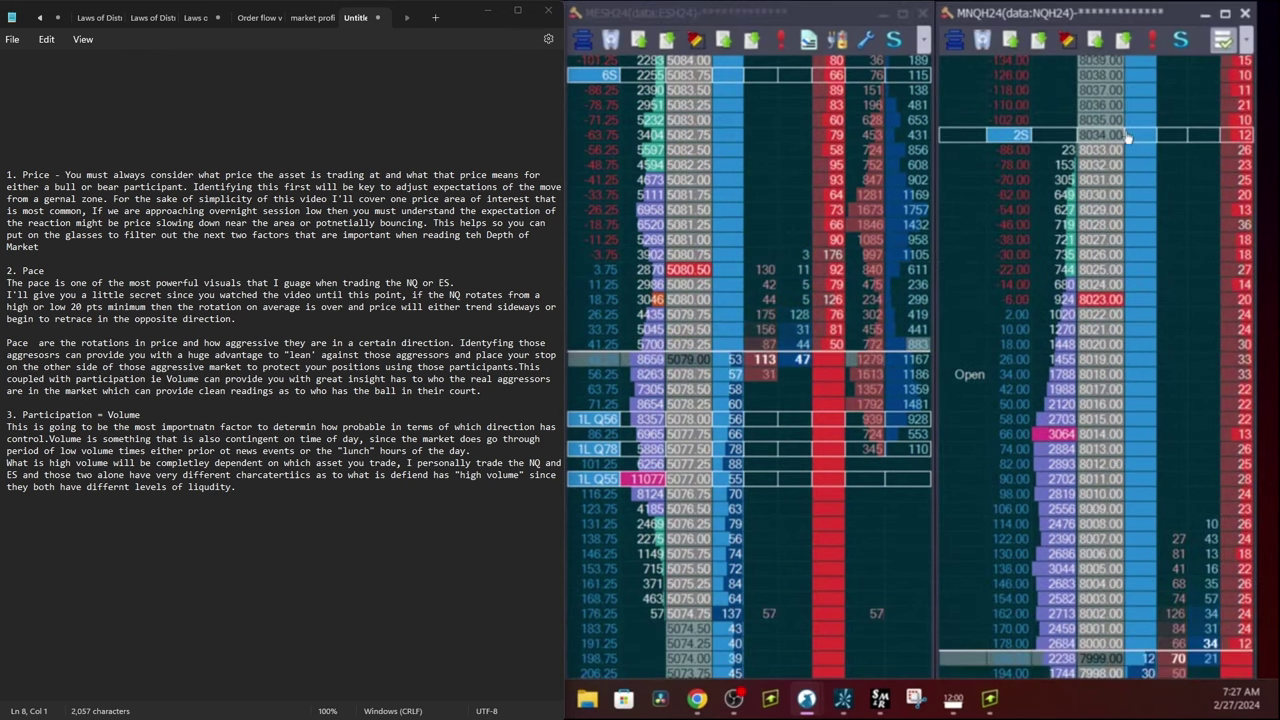
click(958, 42)
click(700, 62)
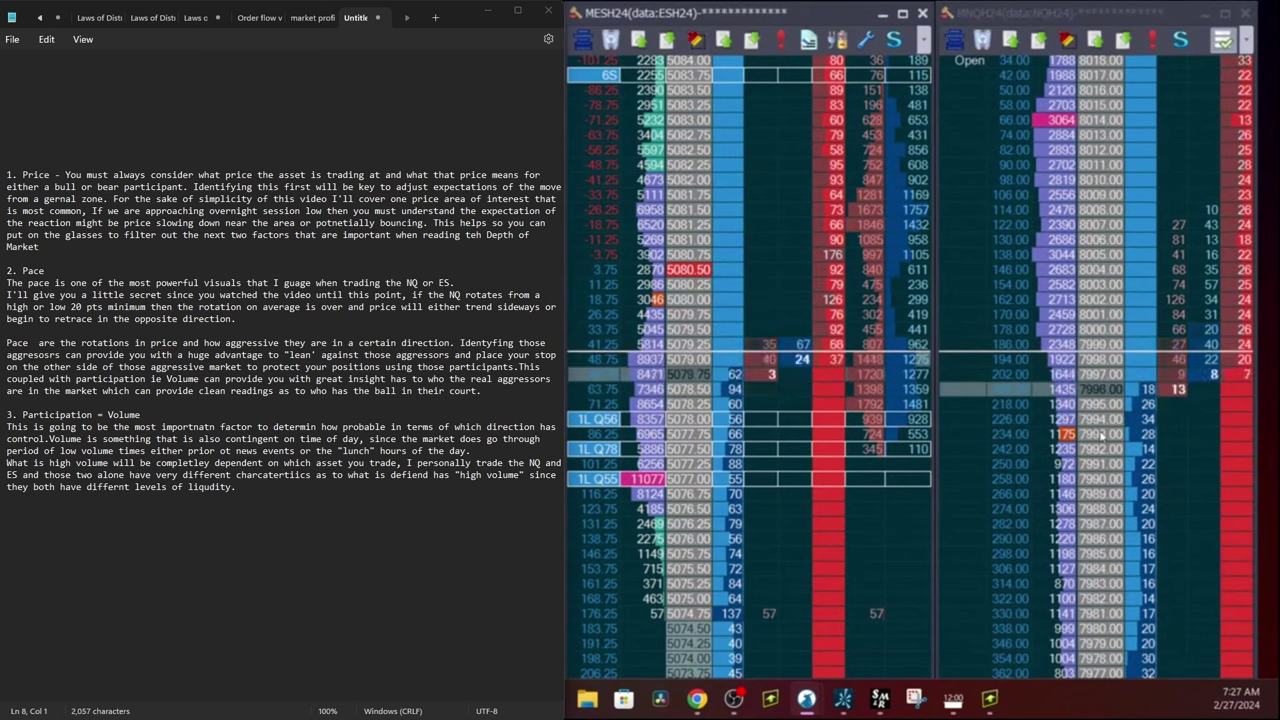
click(1068, 40)
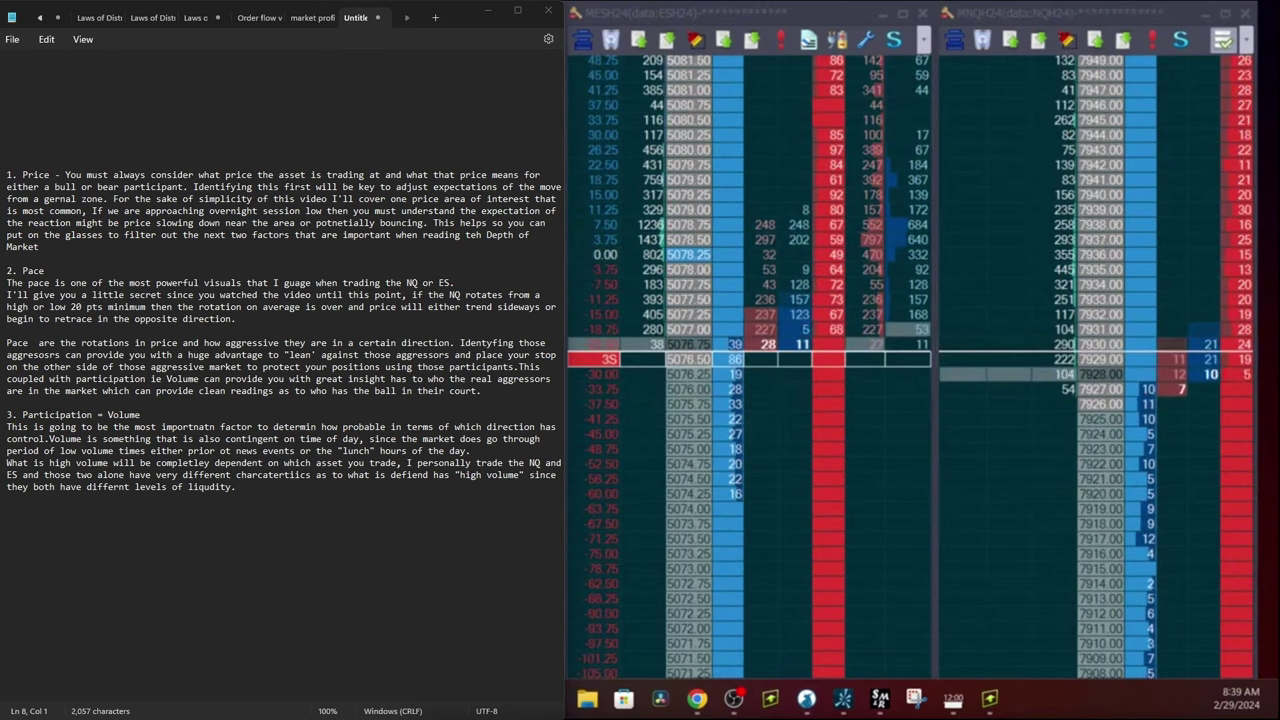
Circle '1. Price' in the notes and mark NQ's 7909–7903 rotation with a yellow curve.
click(690, 34)
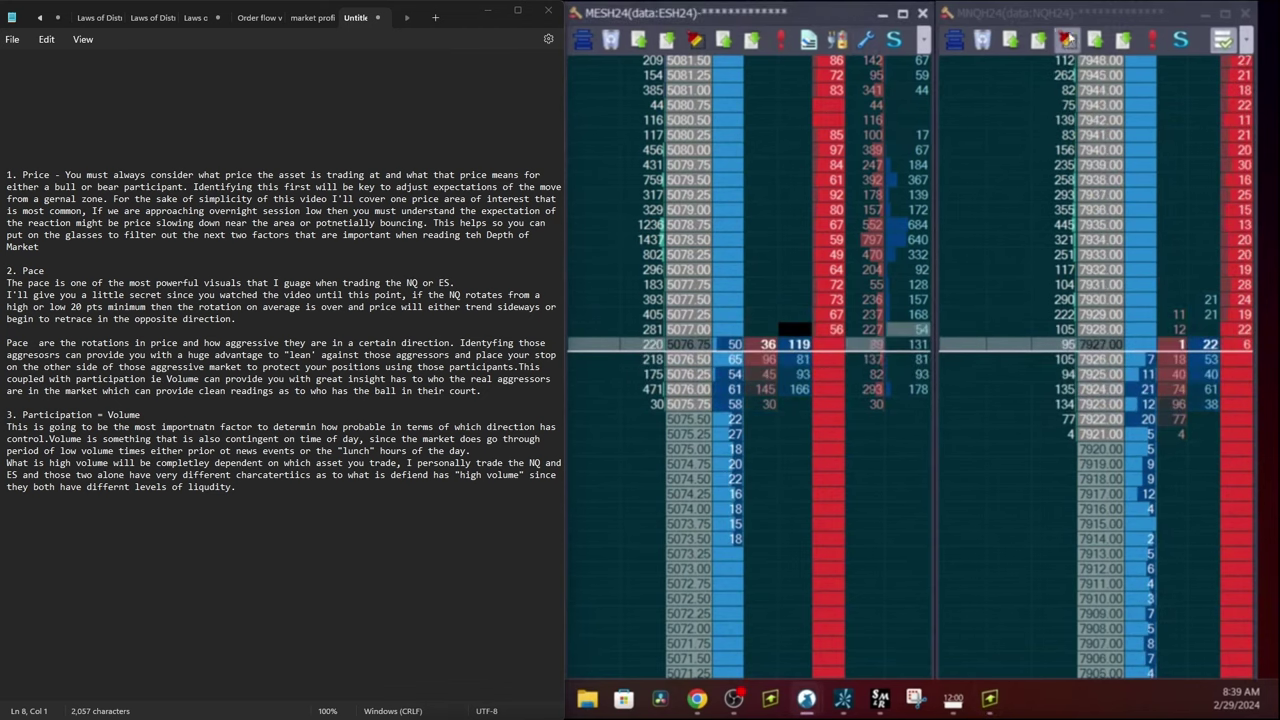
click(968, 168)
click(699, 38)
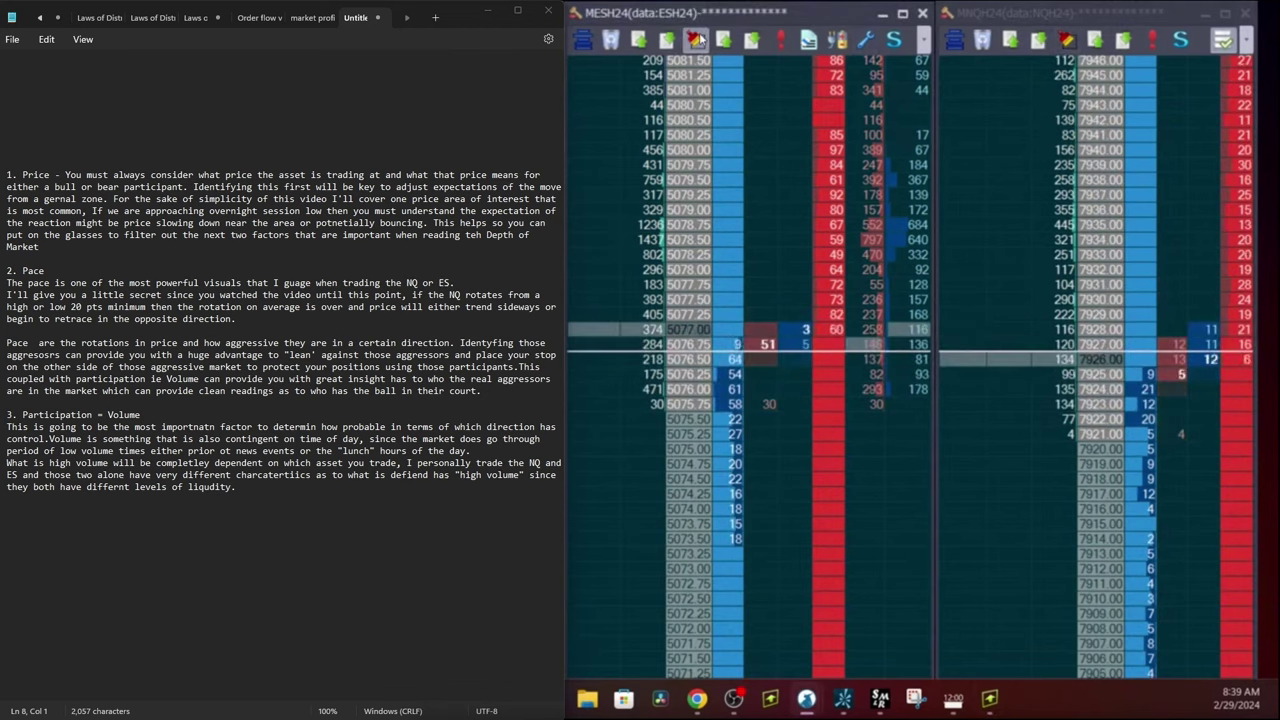
click(146, 152)
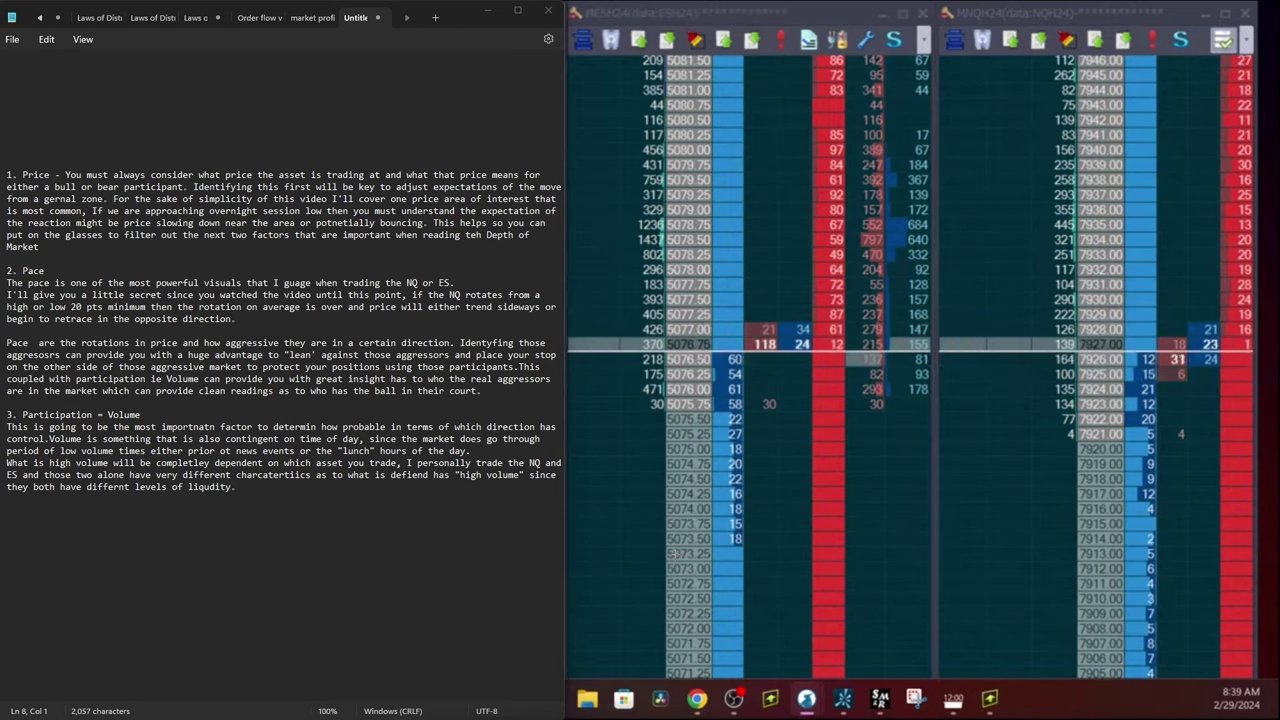
mouse_move(57, 158)
mouse_down()
mouse_move(14, 165)
mouse_move(30, 186)
mouse_move(86, 160)
mouse_up()
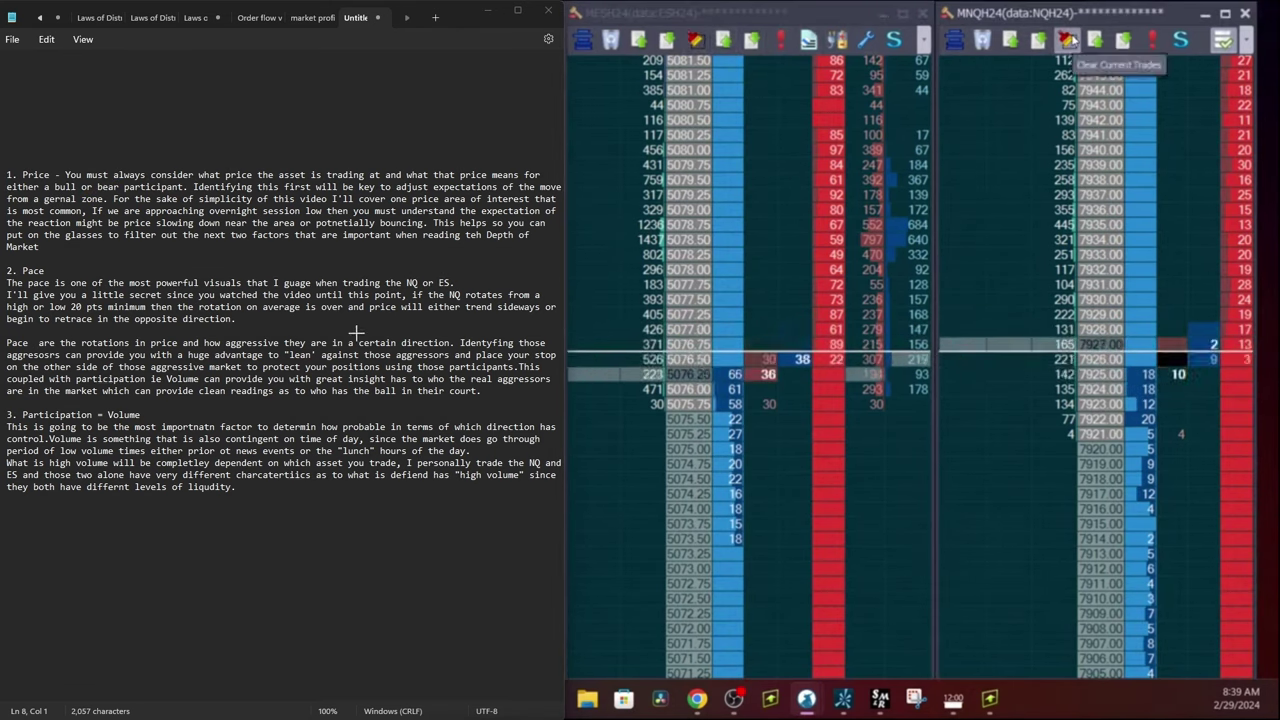
drag(1263, 674, 1232, 670)
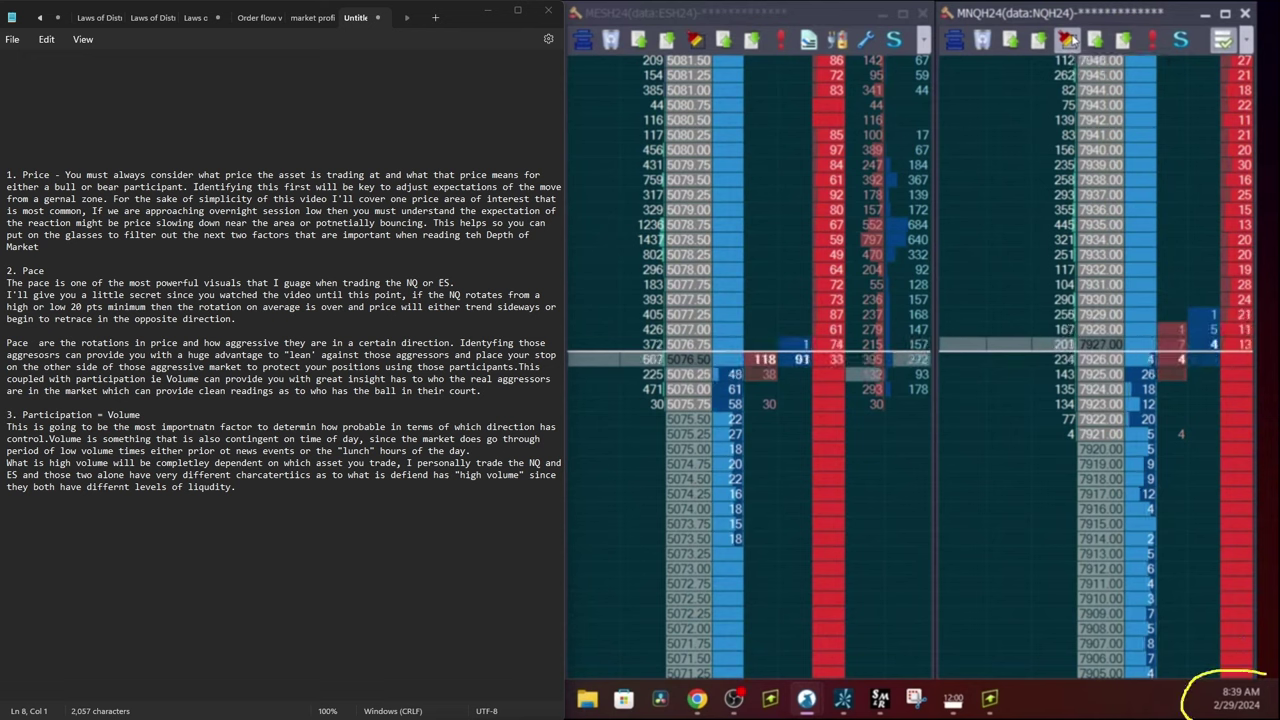